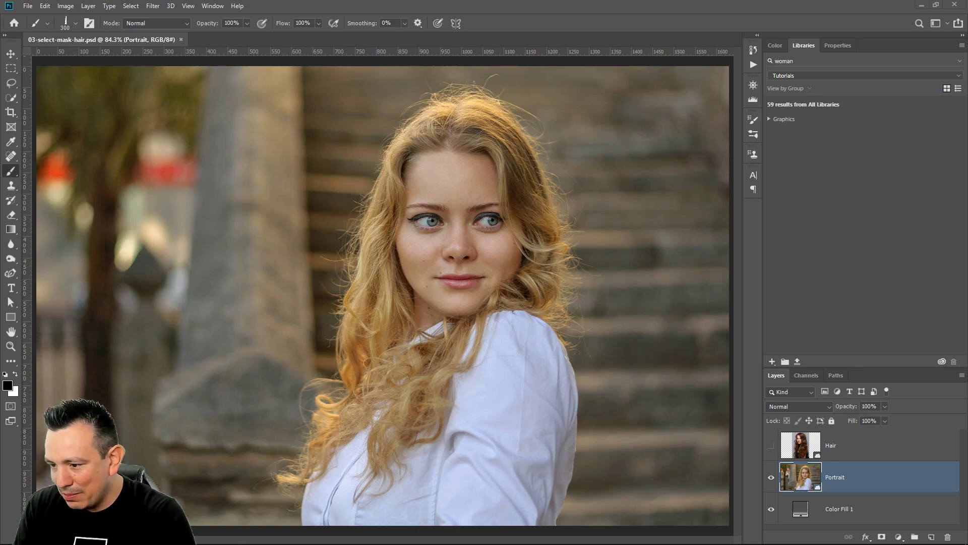
Switch to the web browser and look over the daily Photoshop challenges on the Behance challenge page
left_click(921, 5)
left_click(60, 8)
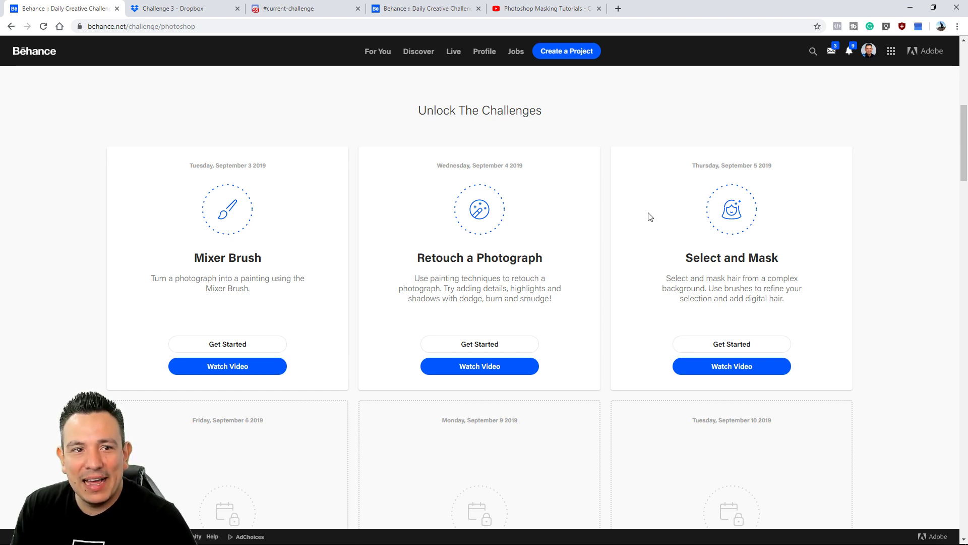
scroll(648, 217, "down", 15)
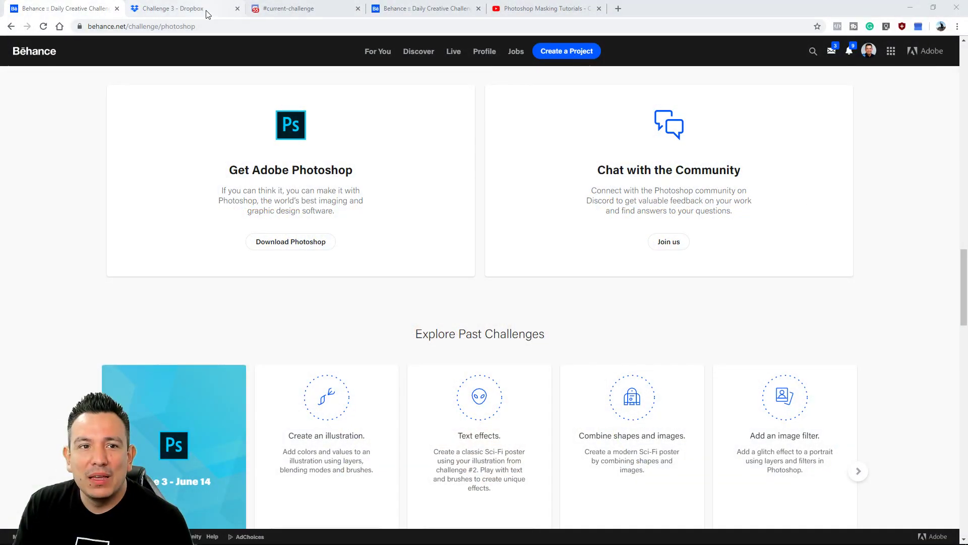
Look through the community's recent submissions and feedback in the current-challenge channel of the Adobe Photoshop Discord server
left_click(318, 14)
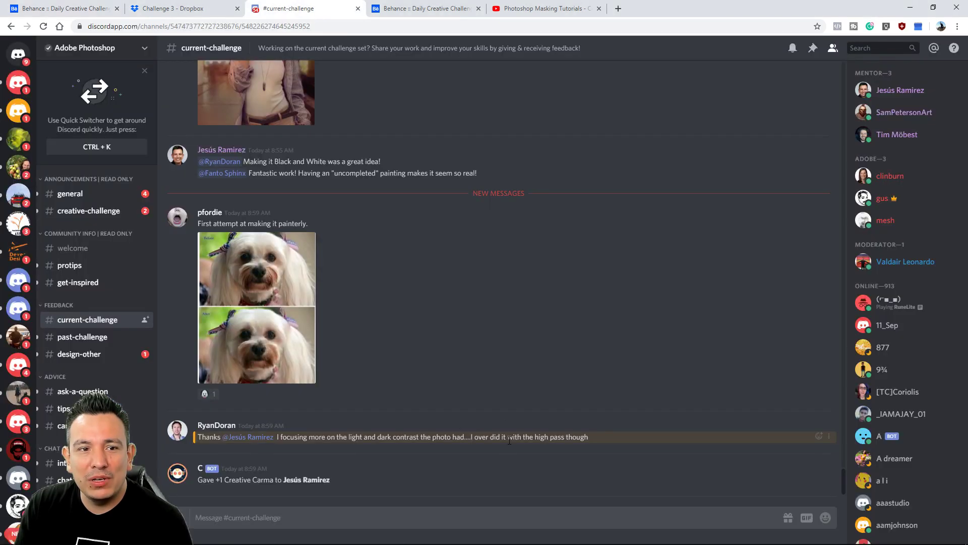
scroll(507, 437, "up", 6)
scroll(507, 437, "down", 3)
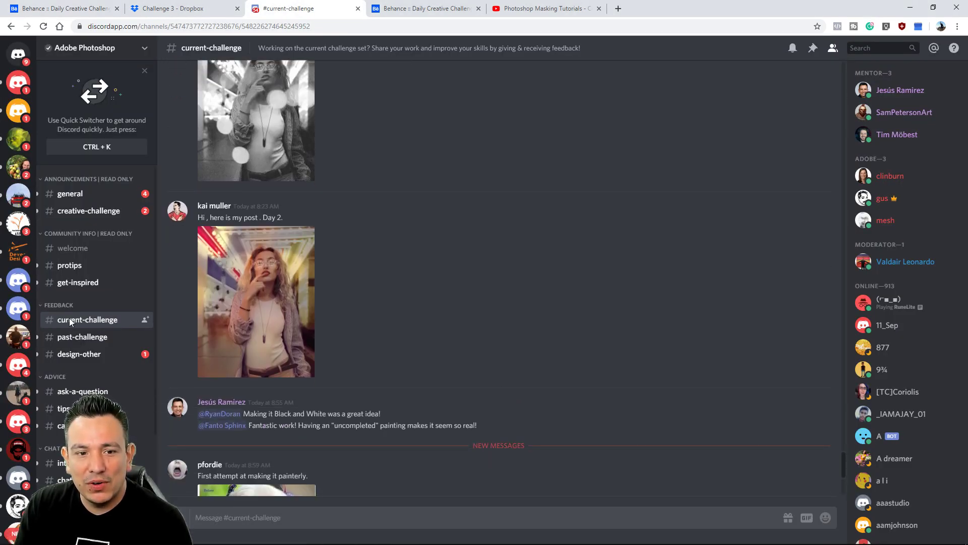
scroll(419, 374, "down", 5)
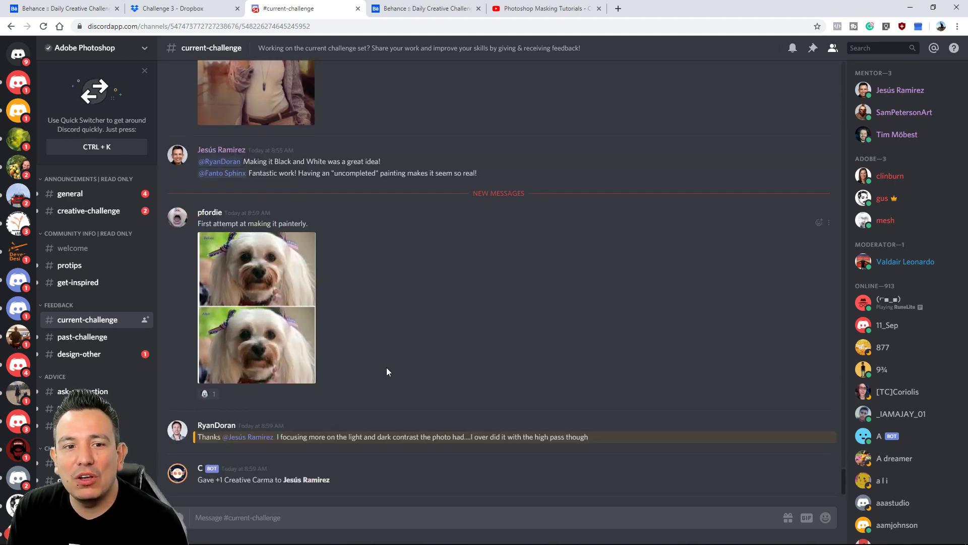
scroll(373, 376, "up", 6)
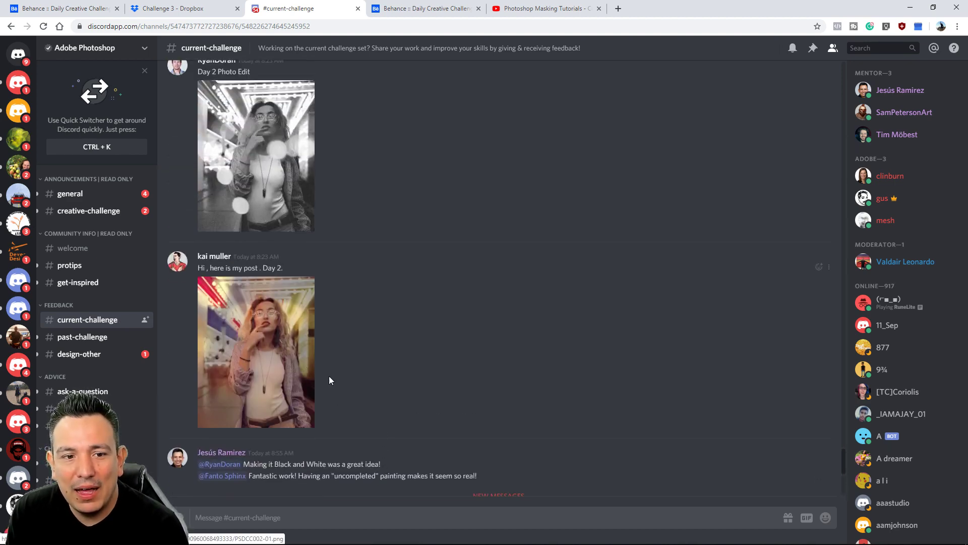
scroll(416, 375, "up", 2)
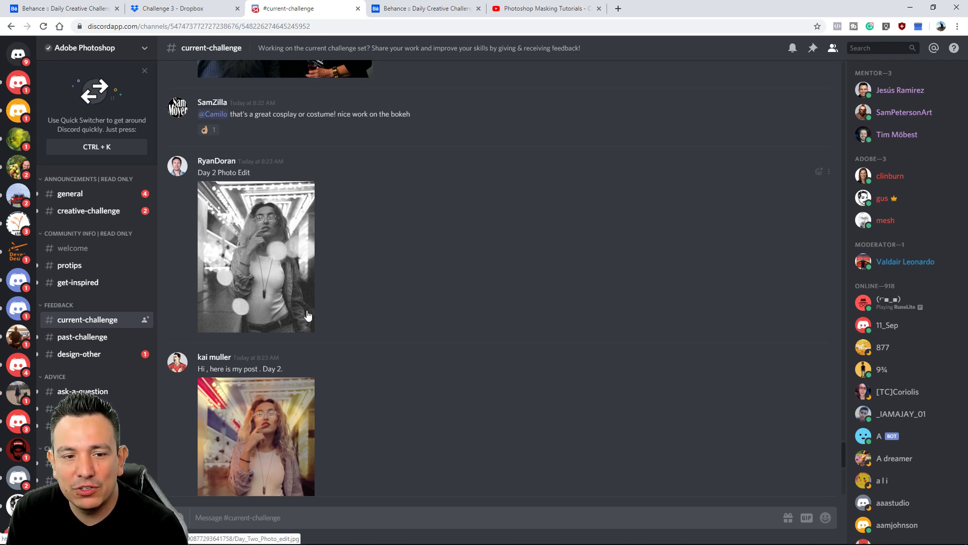
scroll(331, 295, "up", 5)
scroll(365, 325, "up", 10)
scroll(343, 288, "up", 20)
scroll(348, 302, "up", 15)
scroll(544, 349, "up", 10)
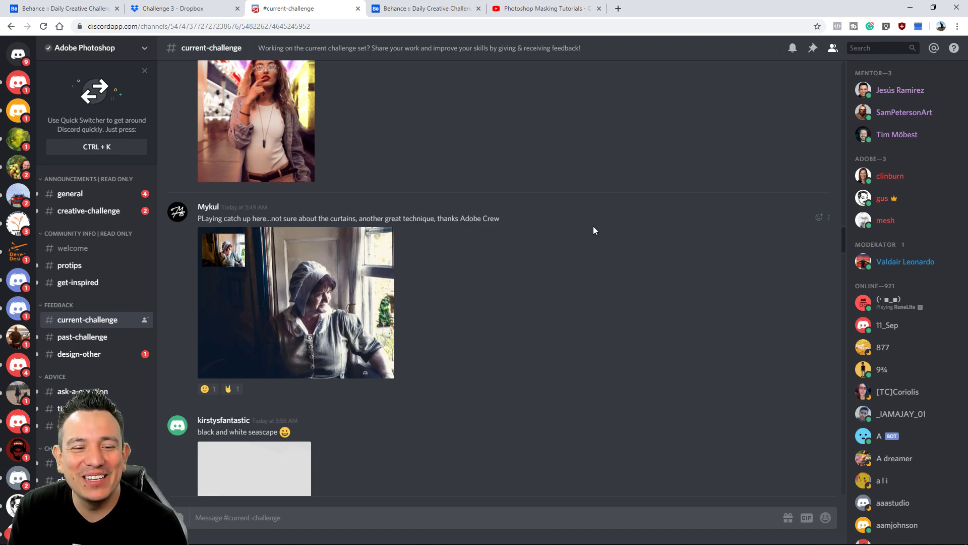
scroll(593, 230, "down", 15)
scroll(590, 240, "down", 15)
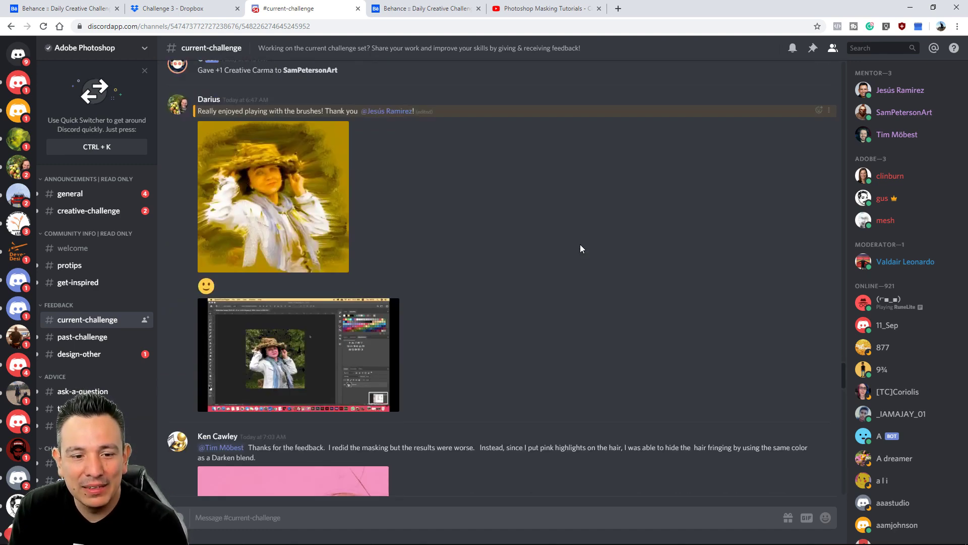
scroll(580, 248, "down", 6)
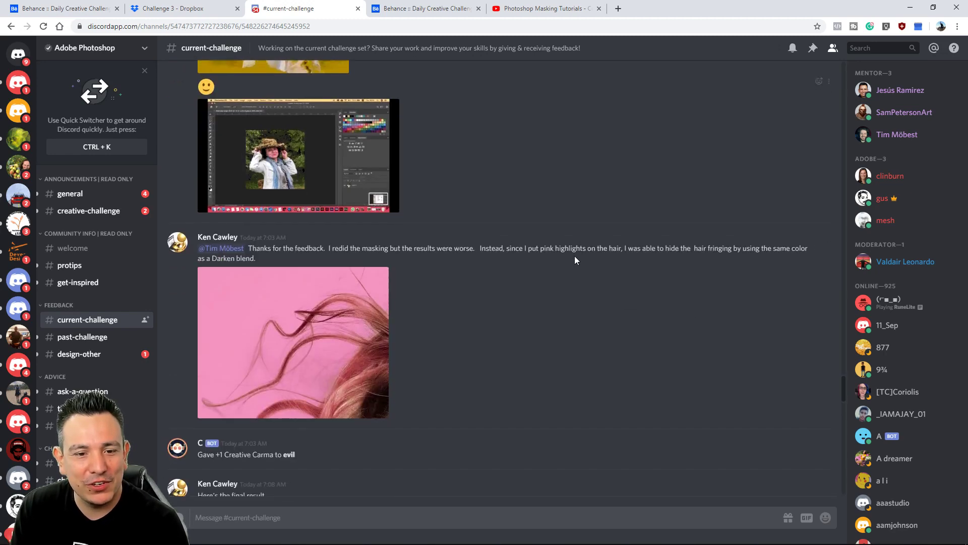
scroll(556, 207, "down", 2)
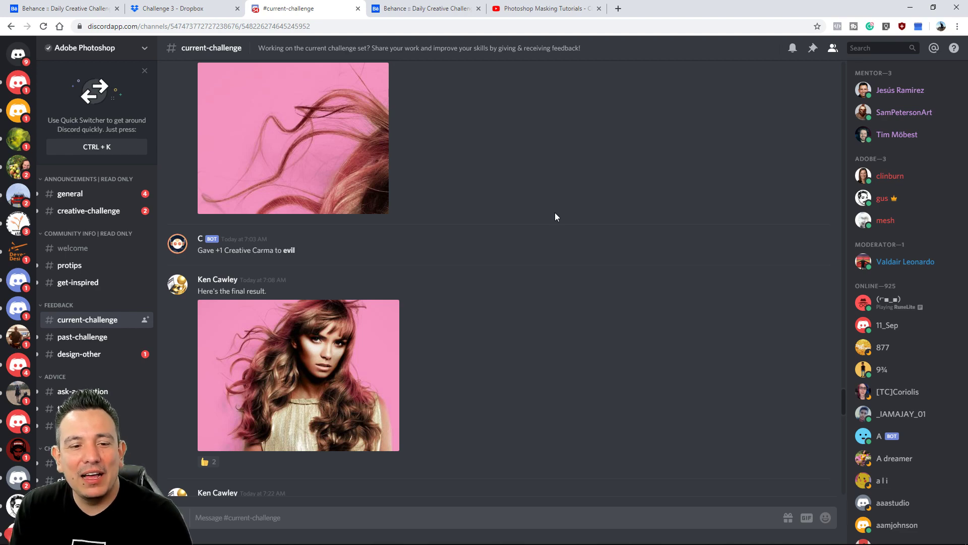
scroll(549, 215, "down", 7)
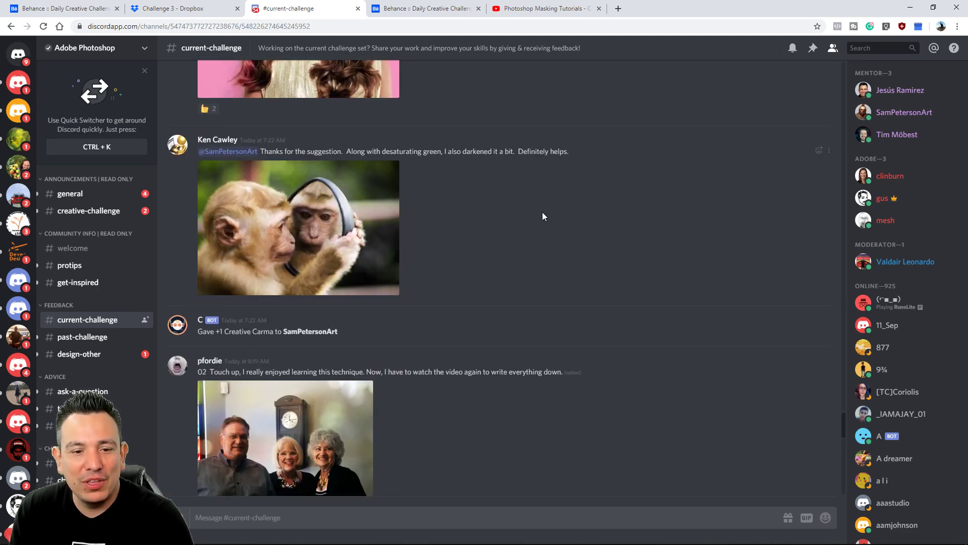
scroll(542, 215, "down", 18)
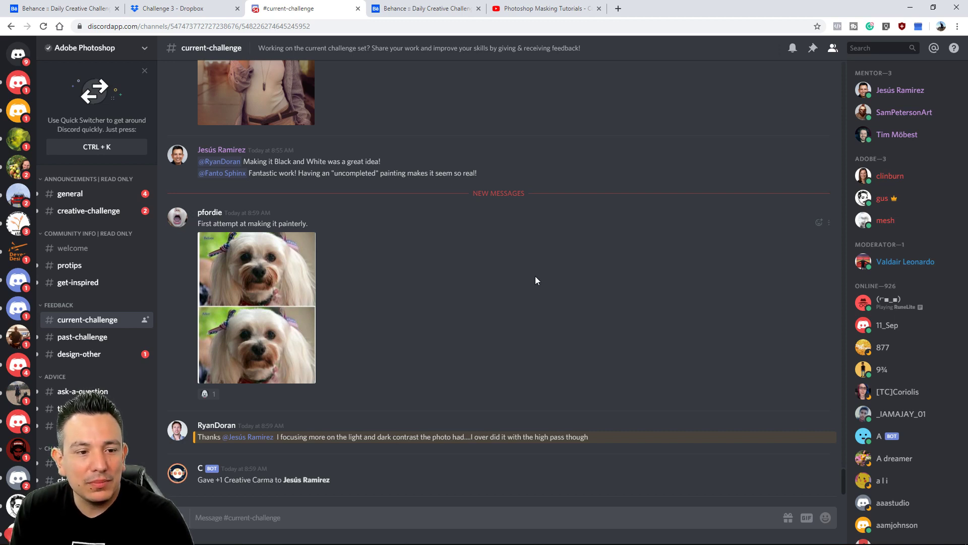
Browse the posts in the past-challenge and tips-and-tricks channels
left_click(93, 337)
scroll(362, 247, "up", 10)
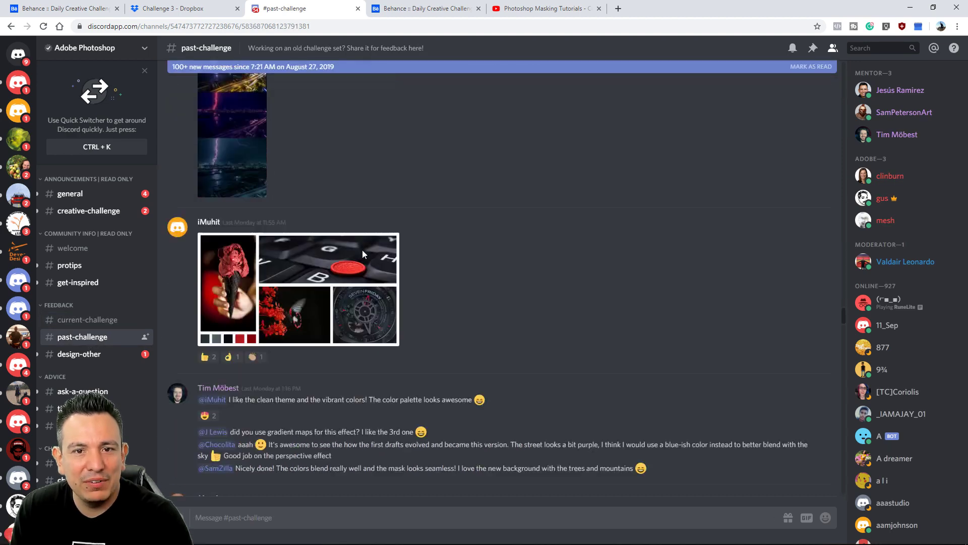
scroll(360, 256, "up", 3)
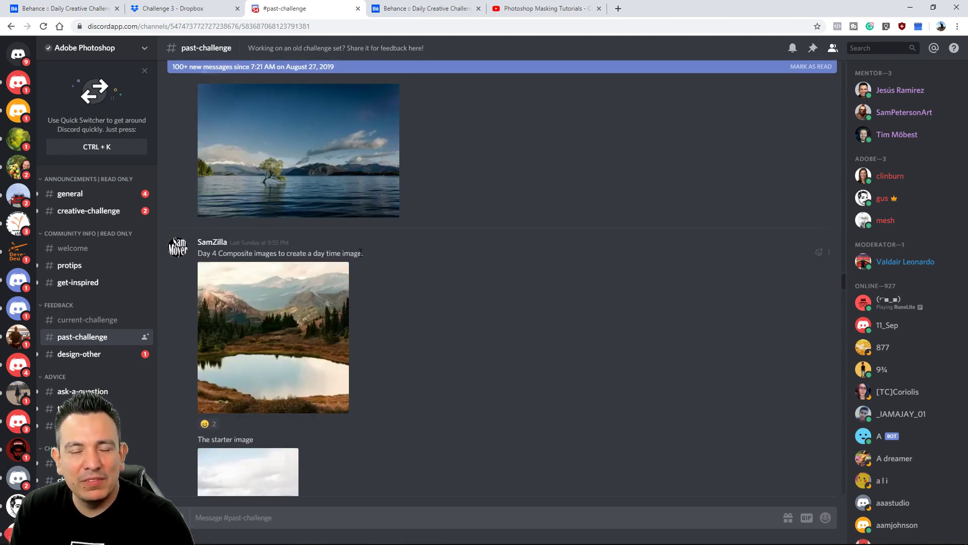
scroll(363, 262, "down", 2)
left_click(101, 409)
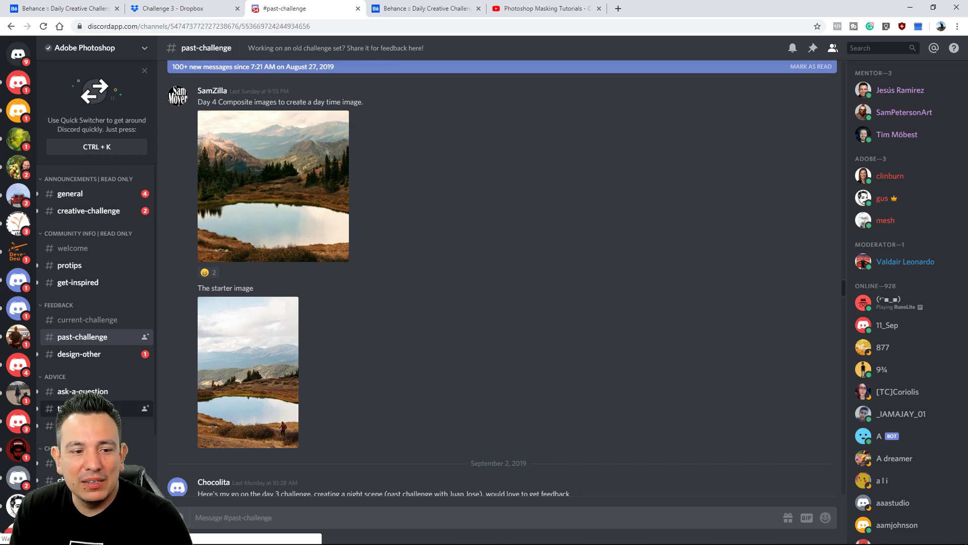
scroll(359, 307, "down", 7)
scroll(357, 305, "down", 3)
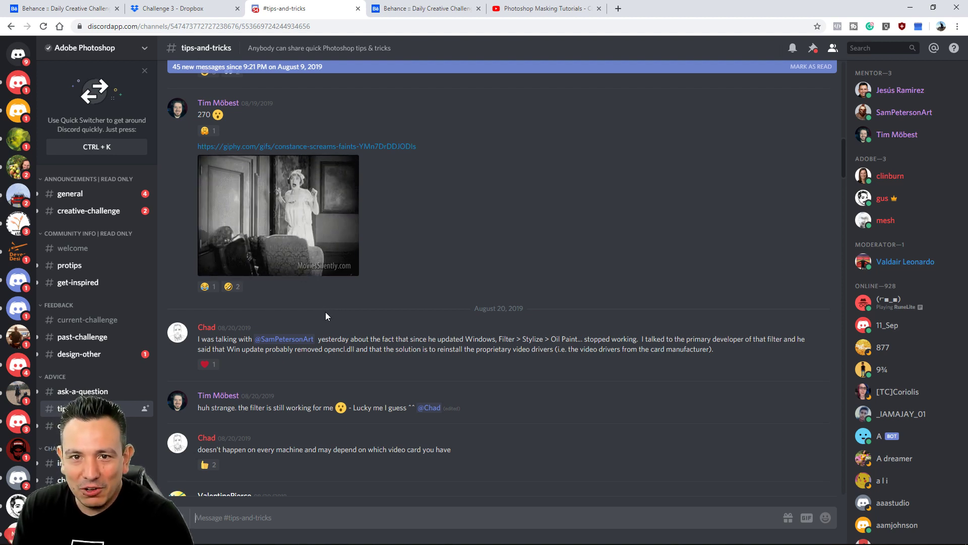
Return to the Behance challenge page and review the unlocked challenges, including Select and Mask
left_click(82, 4)
scroll(646, 272, "down", 4)
scroll(672, 303, "up", 6)
left_click(190, 9)
left_click(63, 8)
scroll(417, 237, "up", 1)
scroll(411, 245, "up", 10)
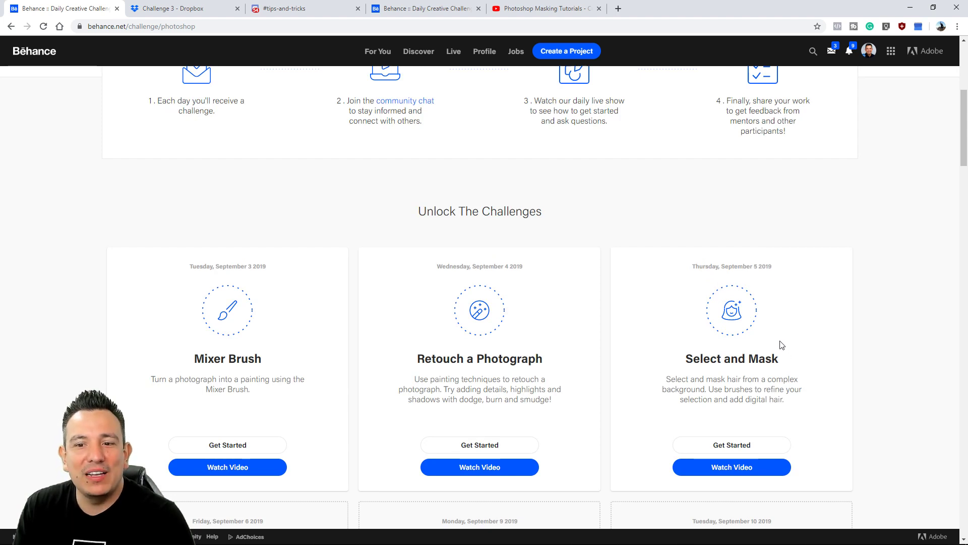
scroll(792, 373, "down", 3)
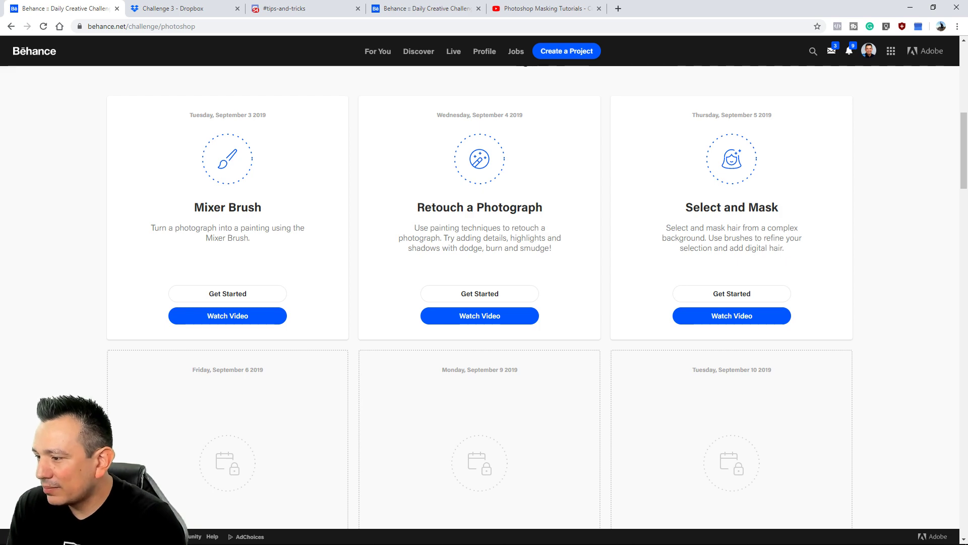
Switch to Photoshop and preview the Hair layer by showing it and hiding it again
key("alt+Tab")
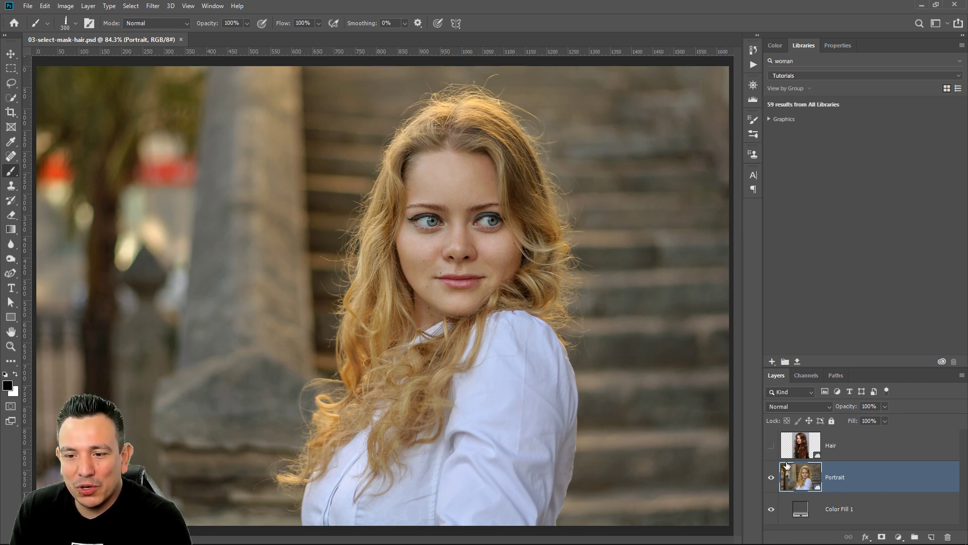
left_click(771, 446)
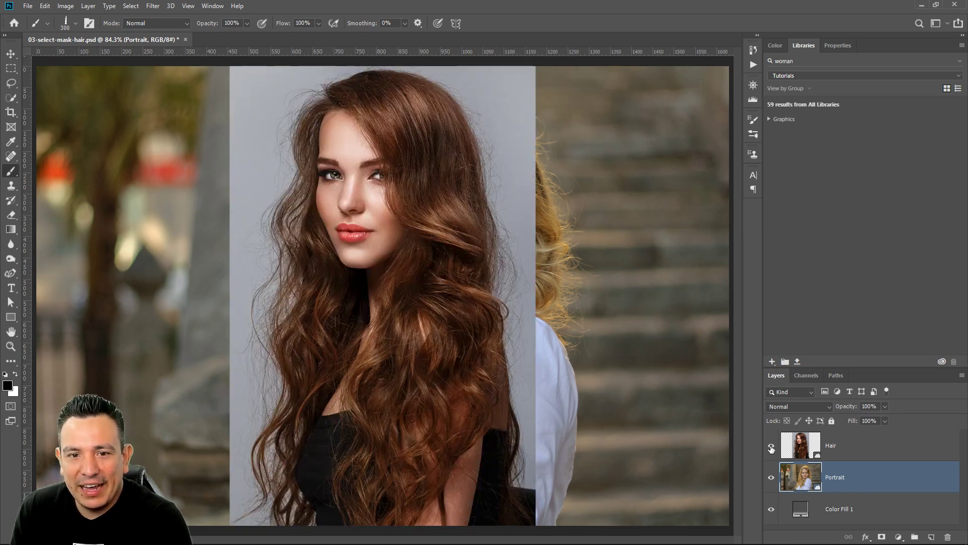
left_click(771, 447)
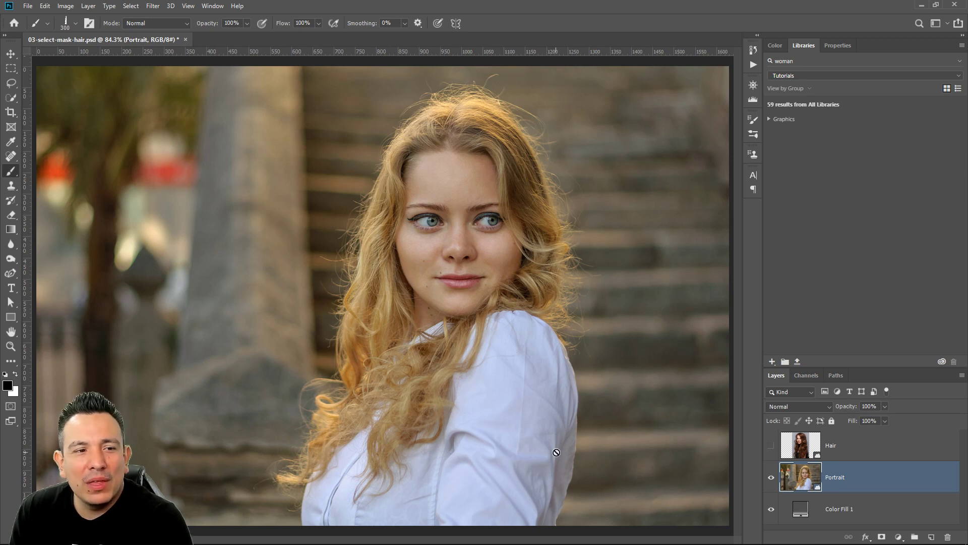
Activate the Quick Selection Tool, try it across the woman's face and hair, and clear the selection
left_click(12, 99)
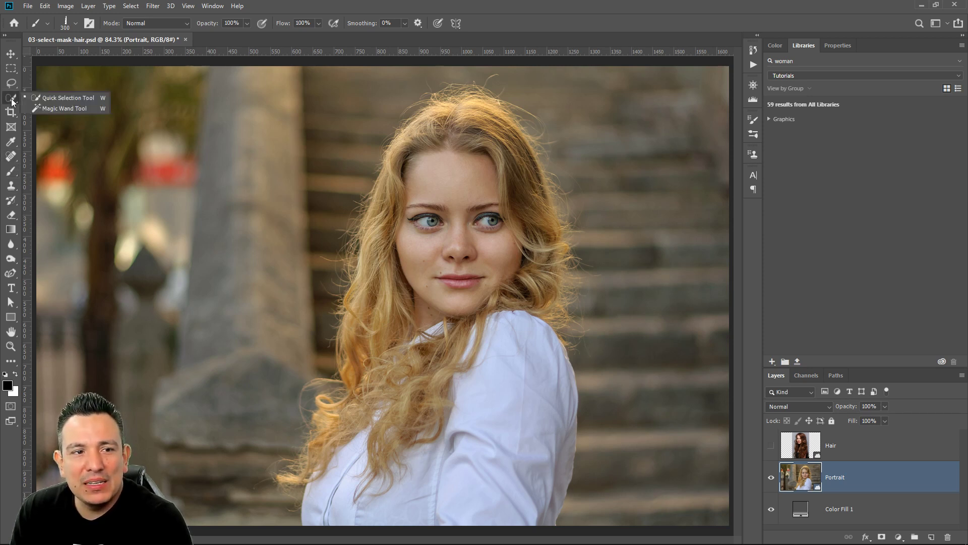
left_click(53, 101)
mouse_move(468, 188)
left_mouse_down()
mouse_move(426, 176)
mouse_move(484, 322)
mouse_move(468, 475)
mouse_move(368, 458)
mouse_move(338, 441)
mouse_move(427, 247)
mouse_move(507, 238)
mouse_move(538, 282)
mouse_move(527, 290)
left_mouse_up()
key("ctrl+d")
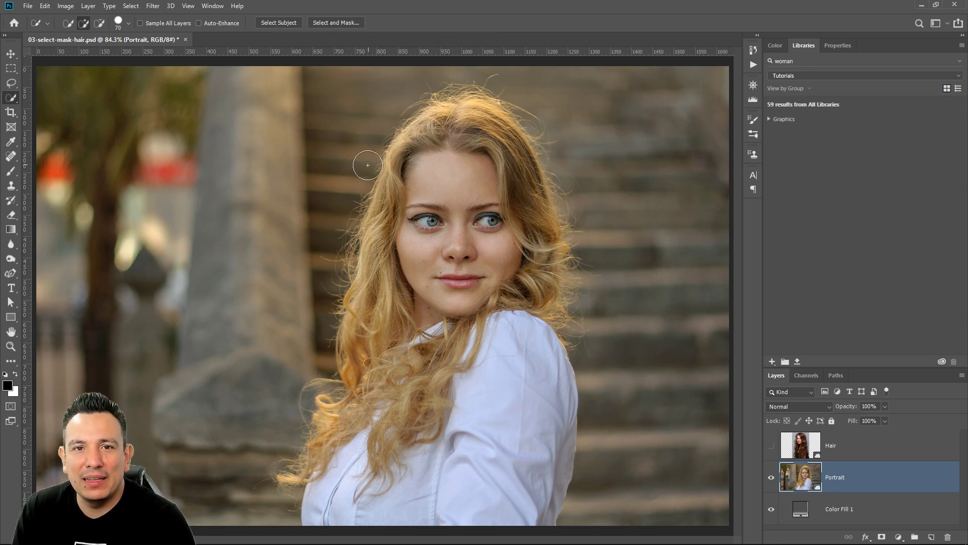
Select the woman with Select Subject and subtract the background between her hair and shoulder and beside the outer curl
left_click(290, 25)
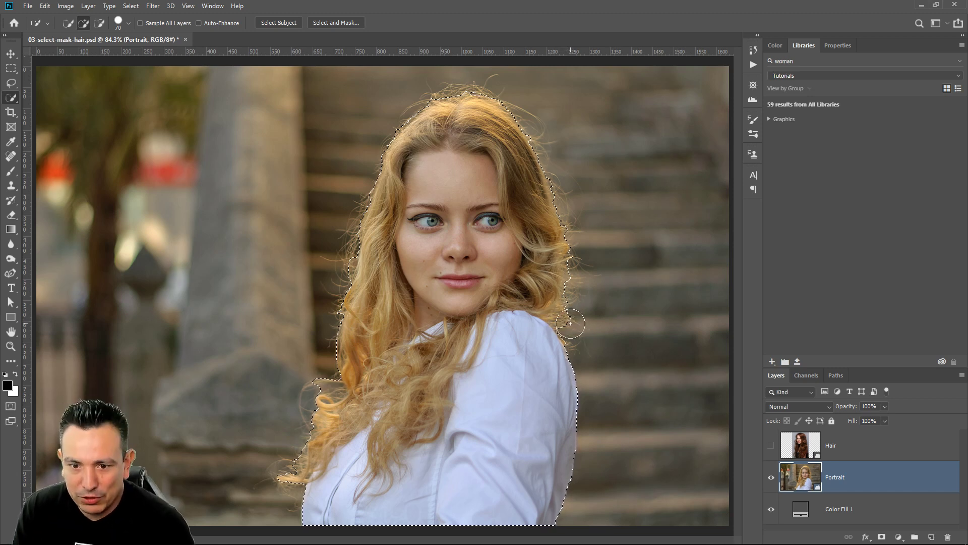
key("alt")
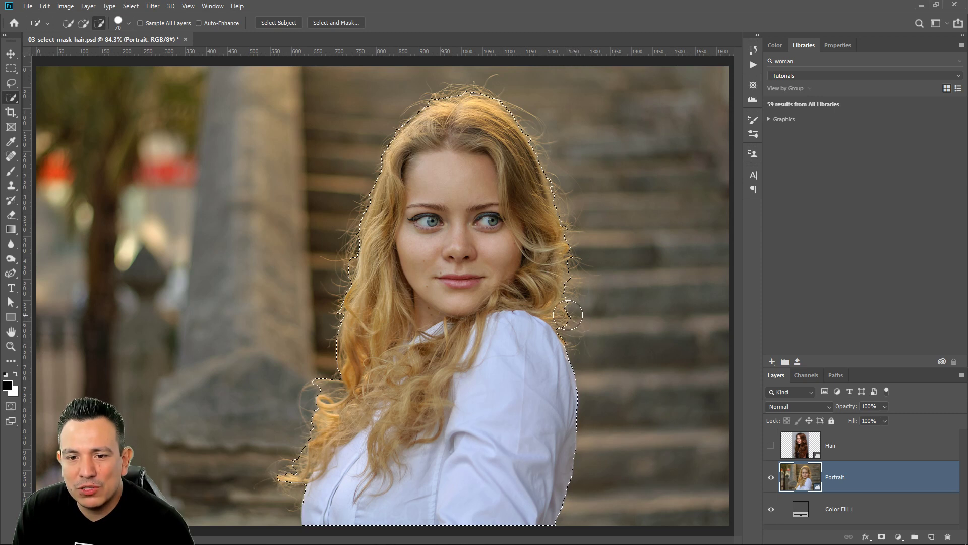
left_click(565, 315, "alt")
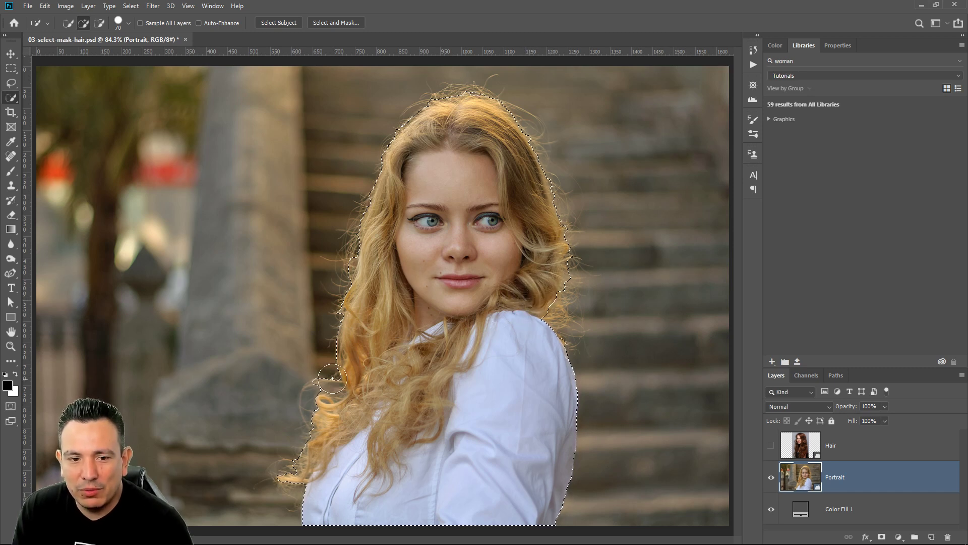
key("alt")
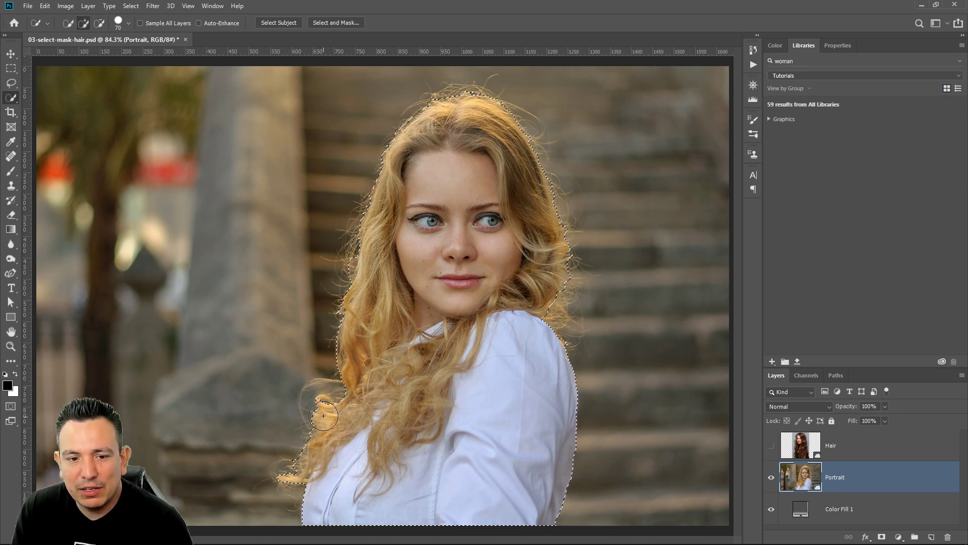
left_click(305, 400, "alt")
left_click(296, 409, "alt")
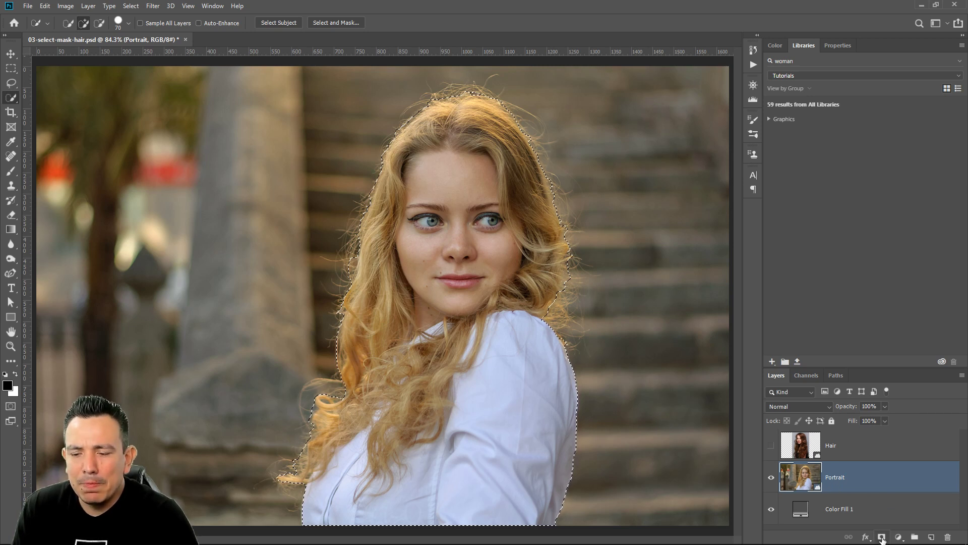
Mask the Portrait layer with the selection and inspect the black-and-white layer mask on its own
left_click(882, 538)
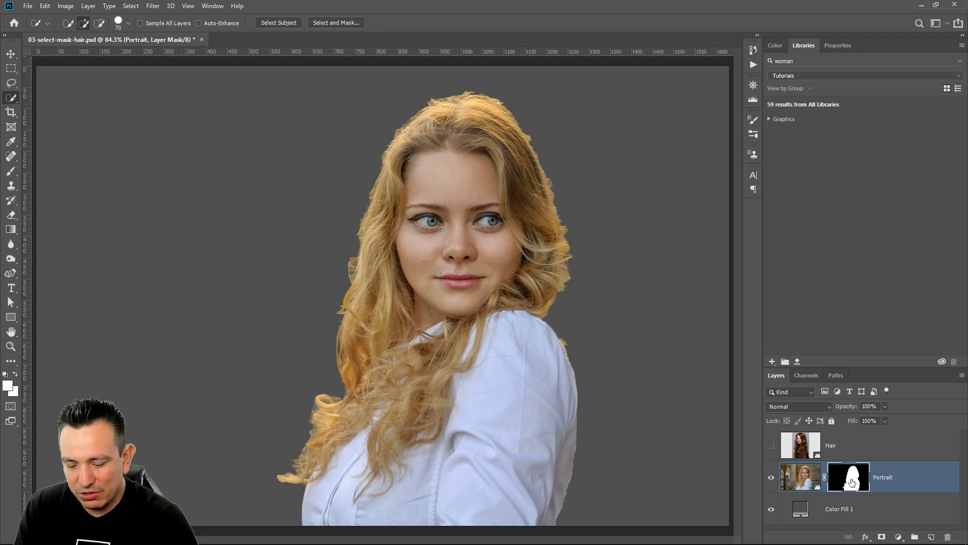
left_click(851, 483, "alt")
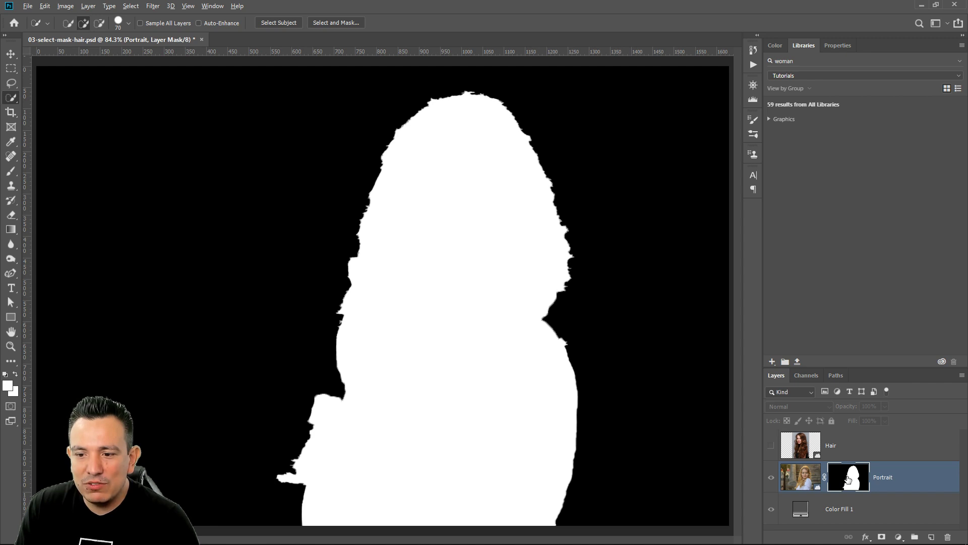
left_click(849, 479, "alt")
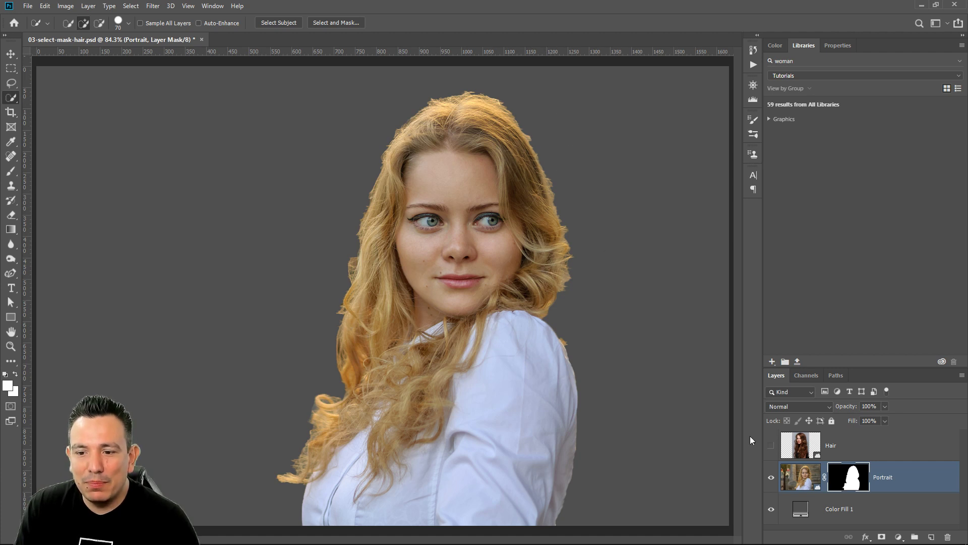
Check the cutout against transparency by briefly hiding Color Fill 1, and display the properties of the Portrait layer mask
left_click(771, 509)
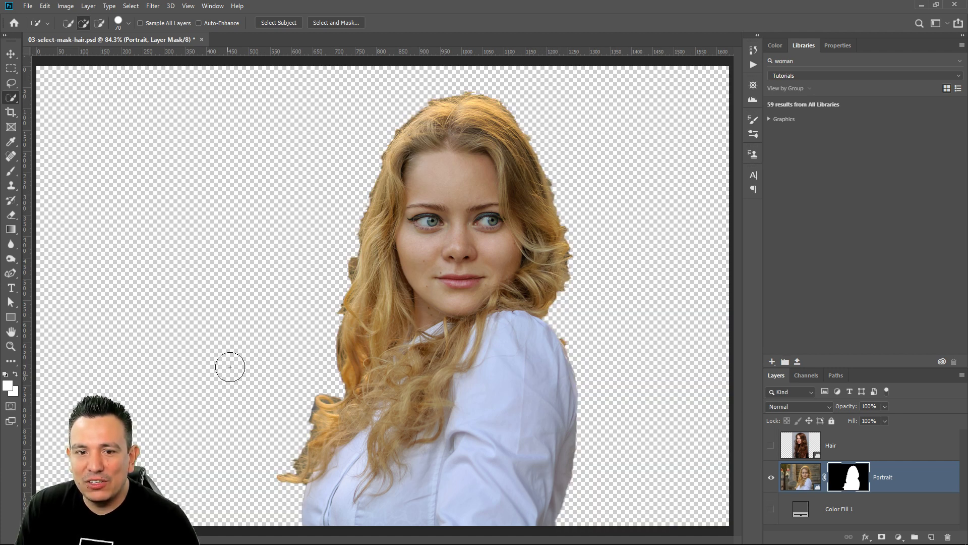
left_click(771, 510)
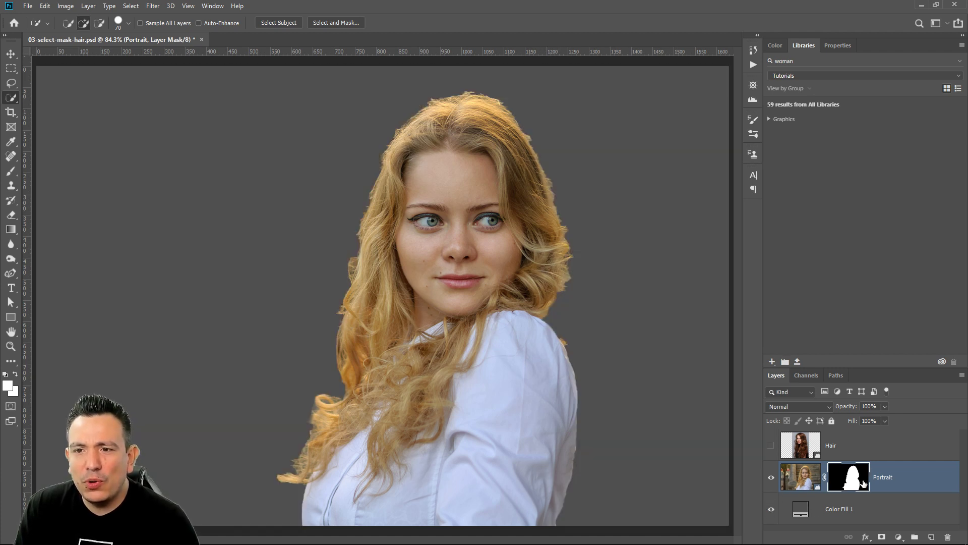
left_click(835, 47)
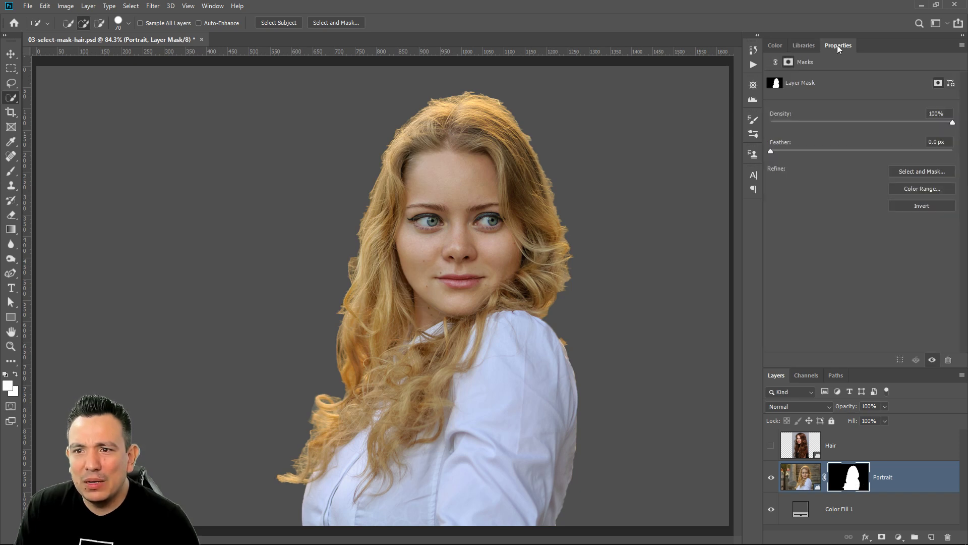
Open Select and Mask for the Portrait layer mask and preview it in the Black & White view
left_click(920, 173)
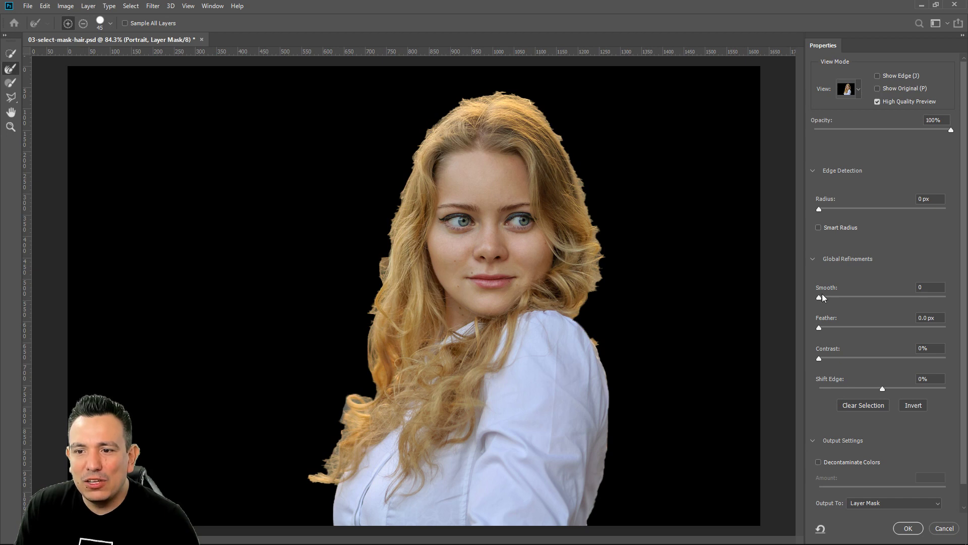
left_click_drag(831, 297, 828, 298)
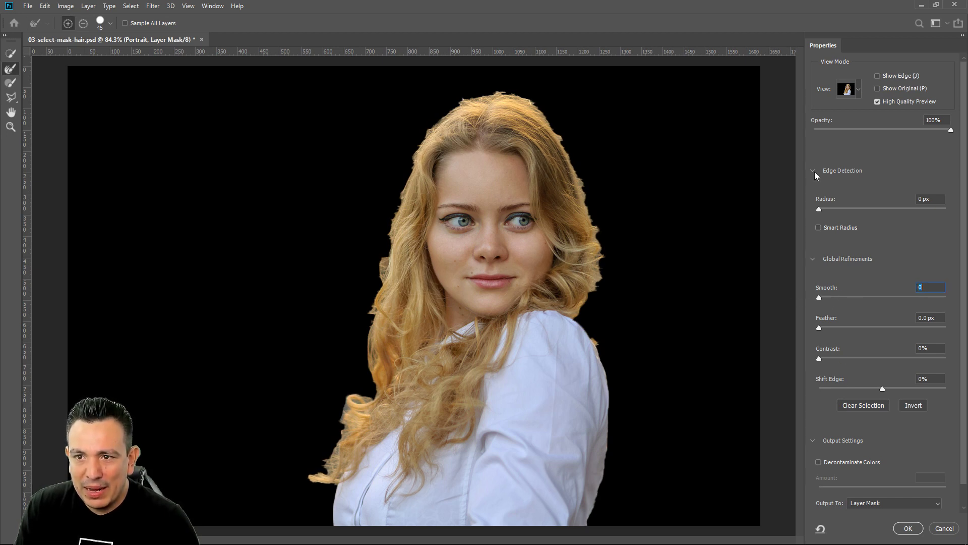
left_click(859, 90)
left_click(846, 220)
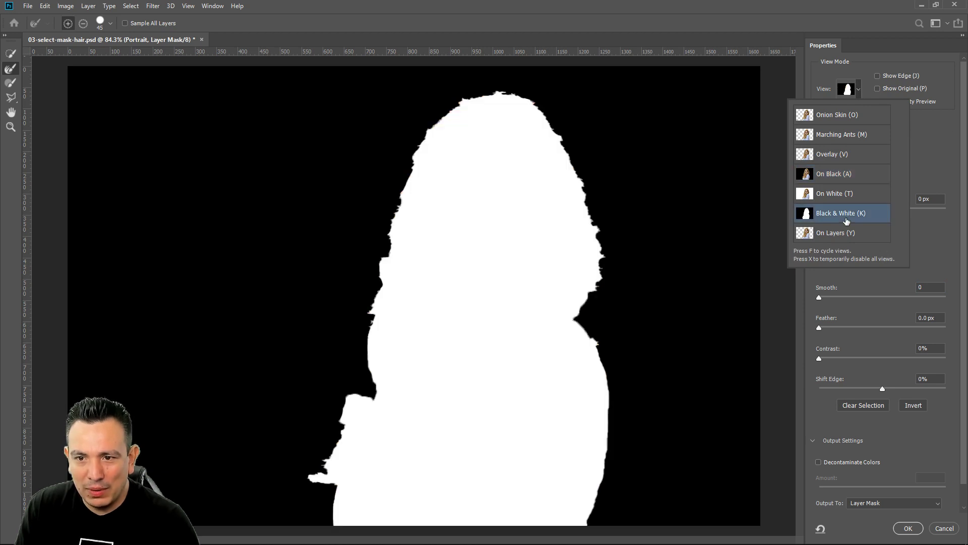
left_click(811, 318)
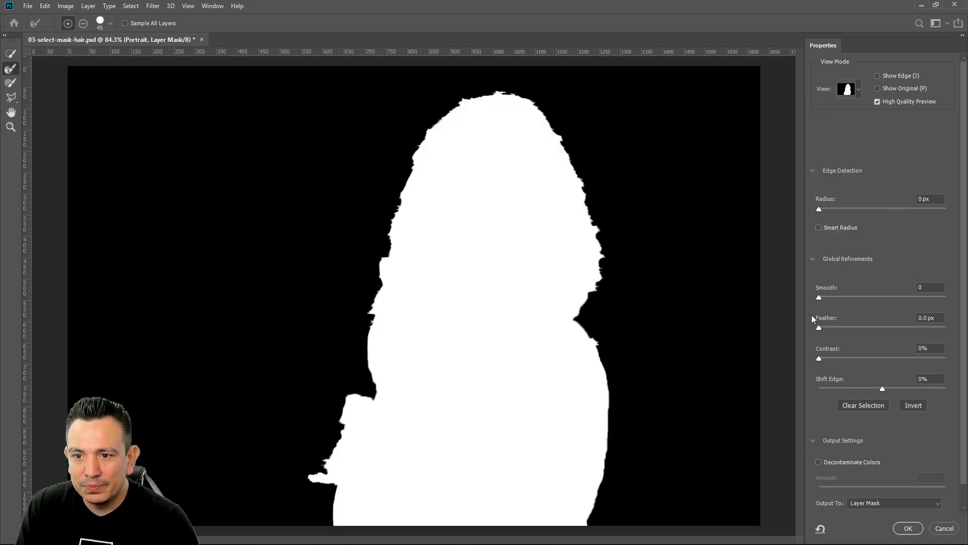
Refine the Portrait mask with Smooth 9, Feather 0.4 px and Shift Edge -11%, and apply the result
left_click_drag(818, 297, 821, 329)
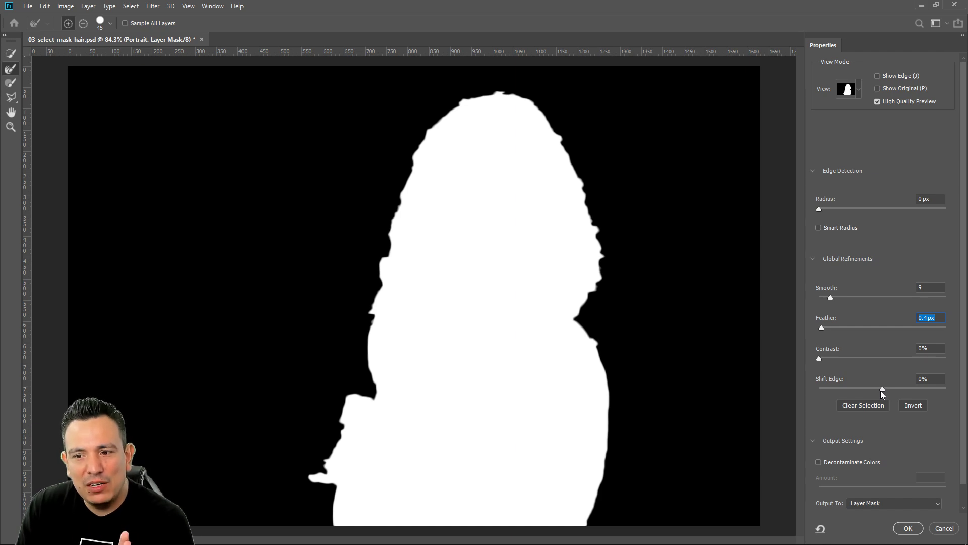
left_click_drag(881, 386, 875, 389)
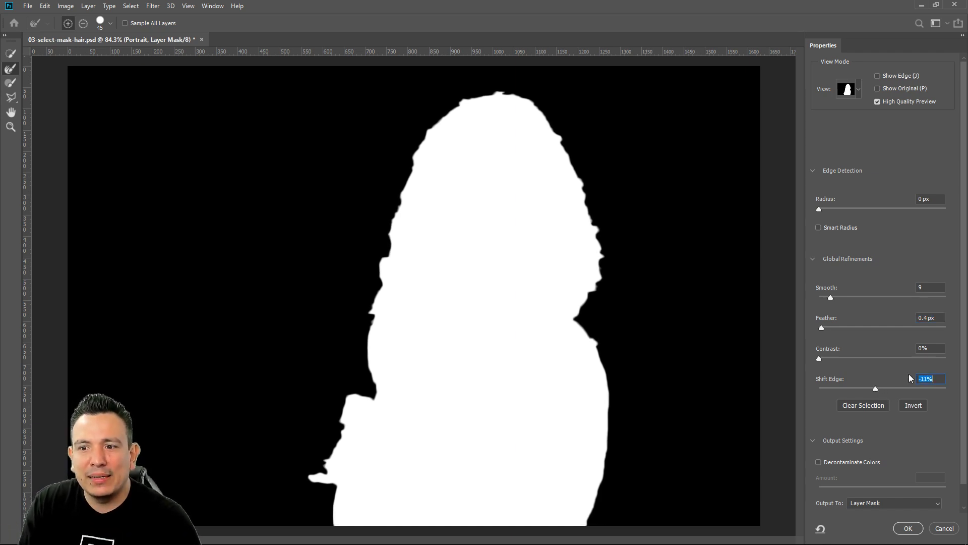
left_click(909, 529)
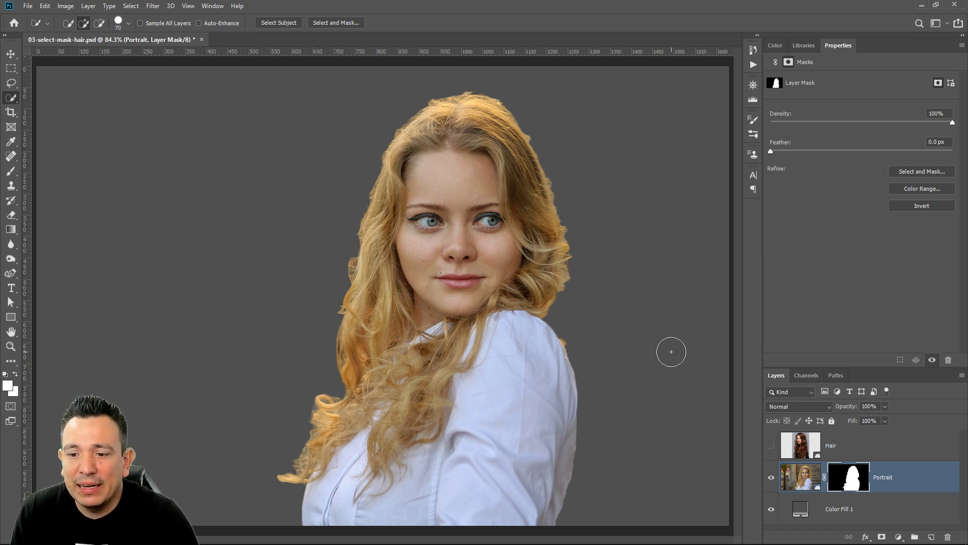
Reopen Select and Mask in Onion Skin view, paint the Refine Edge Brush along the hair's right outer edge, and apply it
left_click(924, 172)
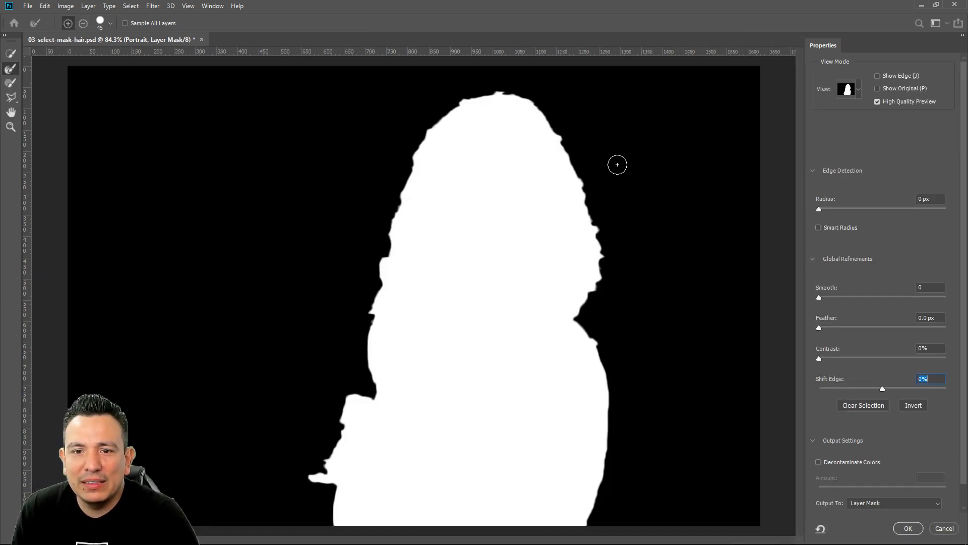
left_click(857, 91)
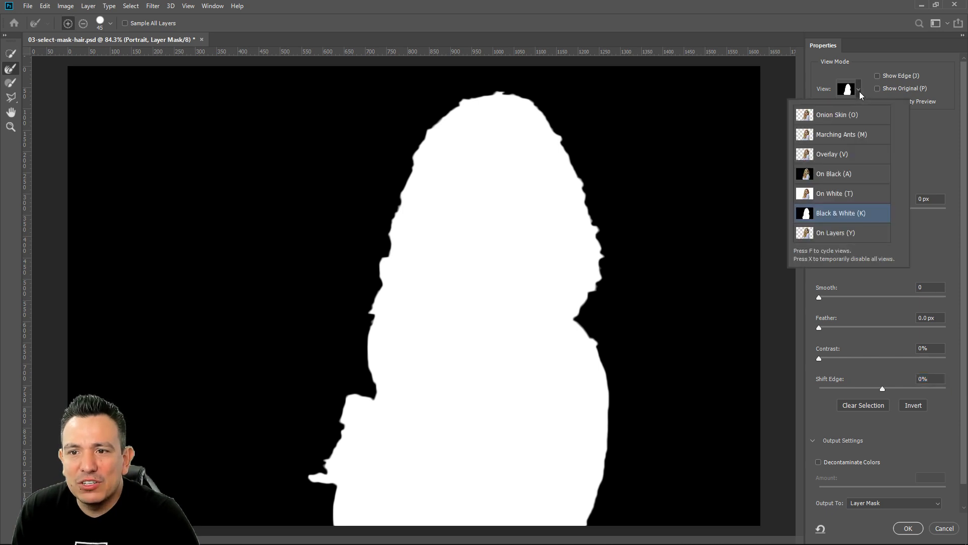
left_click(851, 117)
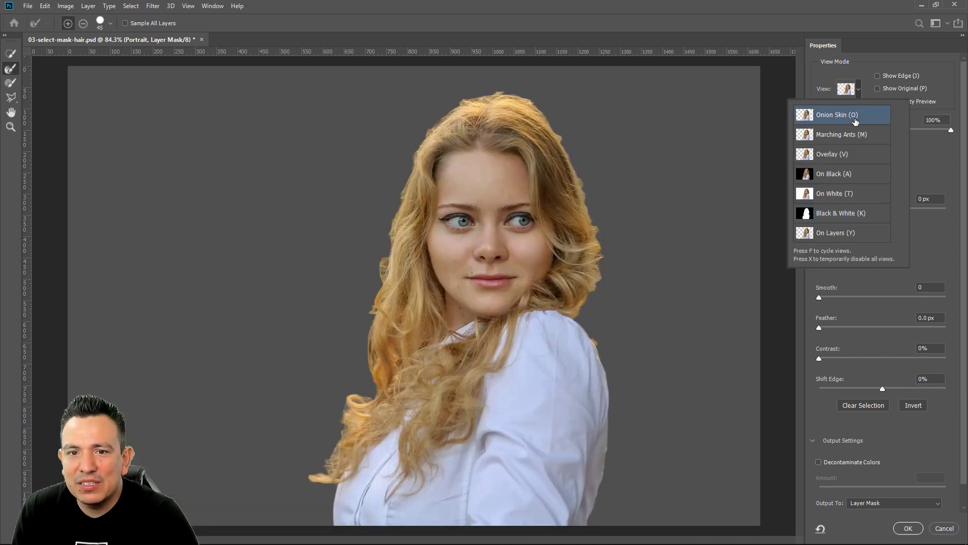
left_click(11, 69)
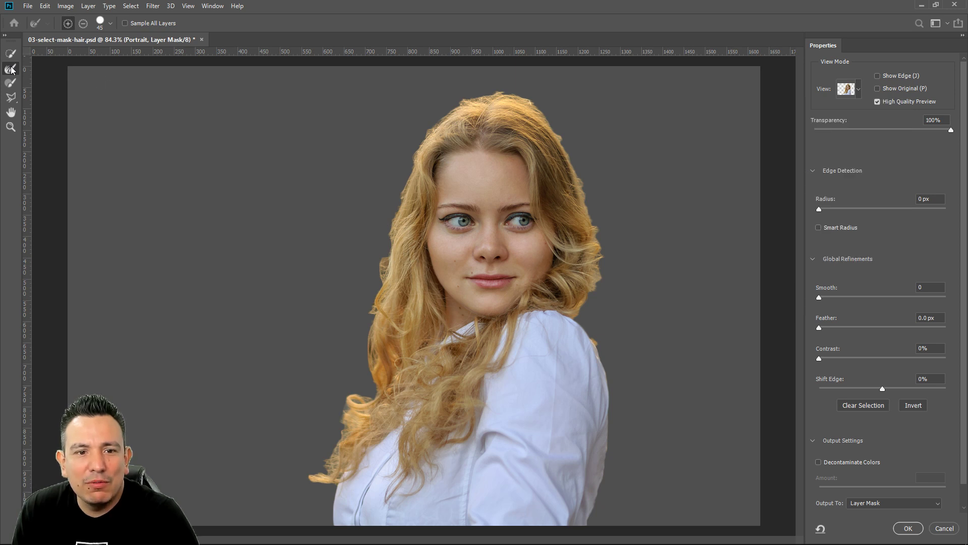
mouse_move(585, 309)
left_mouse_down()
mouse_move(602, 259)
mouse_move(598, 226)
mouse_move(579, 162)
mouse_move(543, 114)
left_mouse_up()
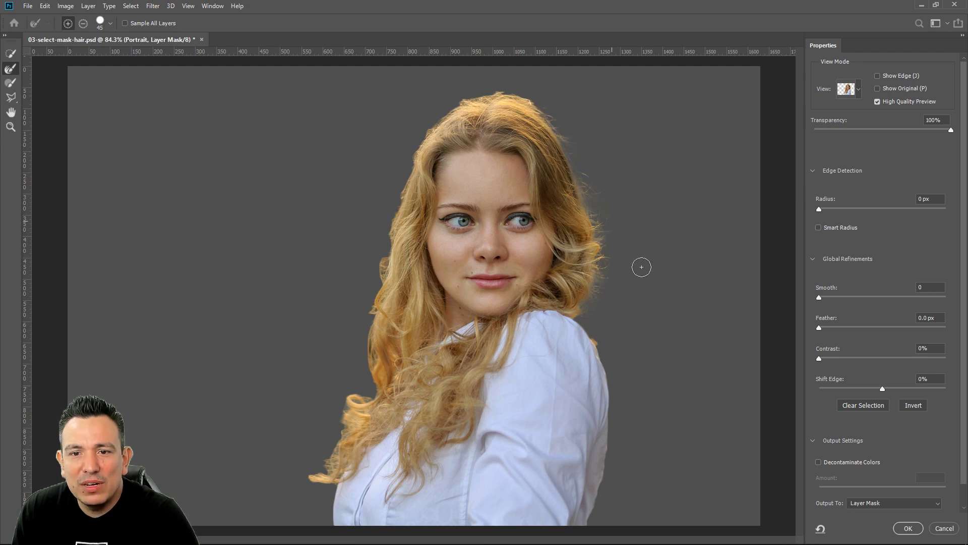
left_click(914, 529)
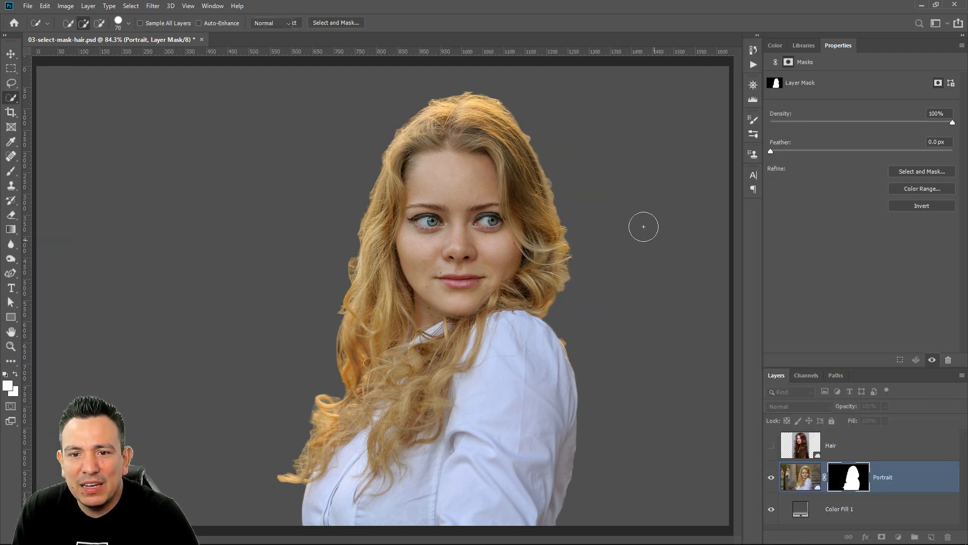
Examine the refined hair strands up close and undo the Refine Edge Brush result on the Portrait mask
left_click(10, 346)
left_click(581, 193)
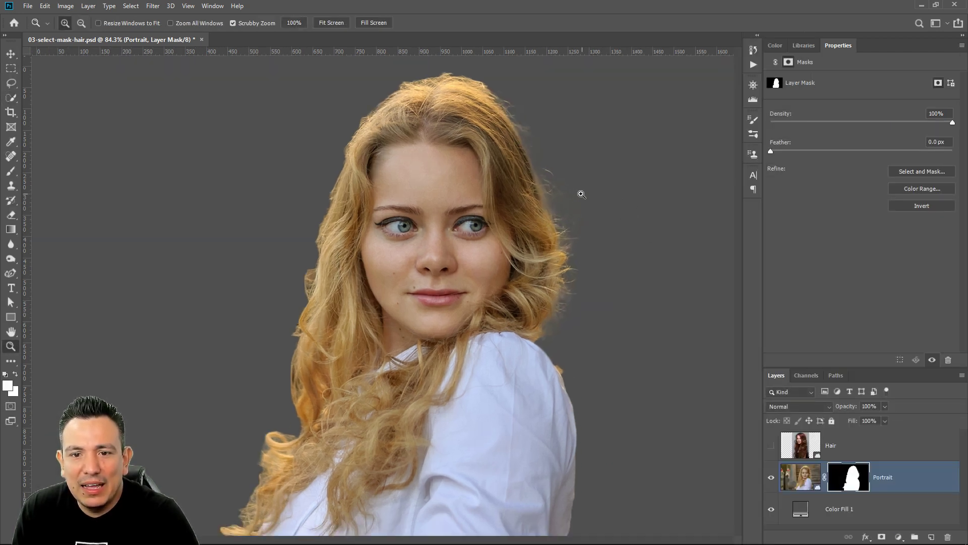
left_click(581, 194)
left_click(581, 194)
scroll(489, 205, "up", 4)
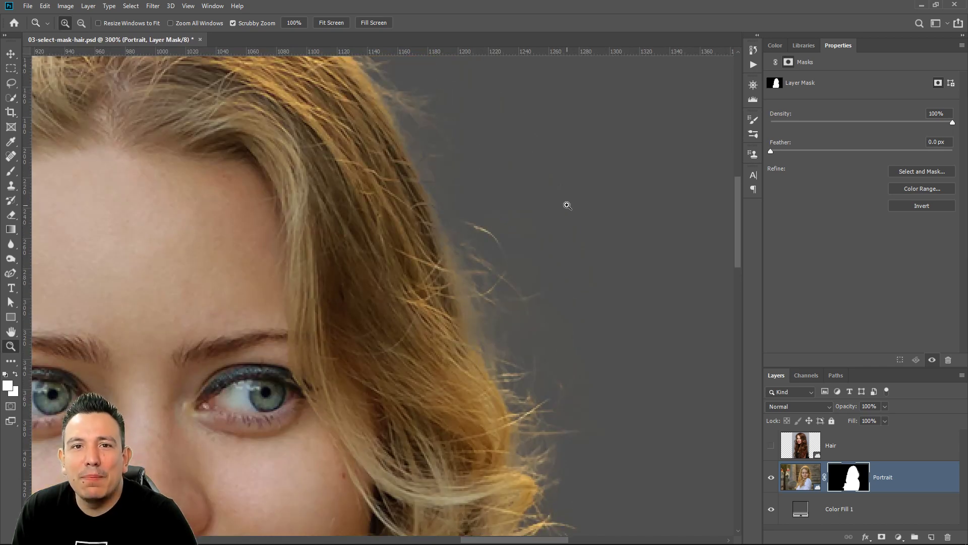
scroll(568, 216, "up", 3)
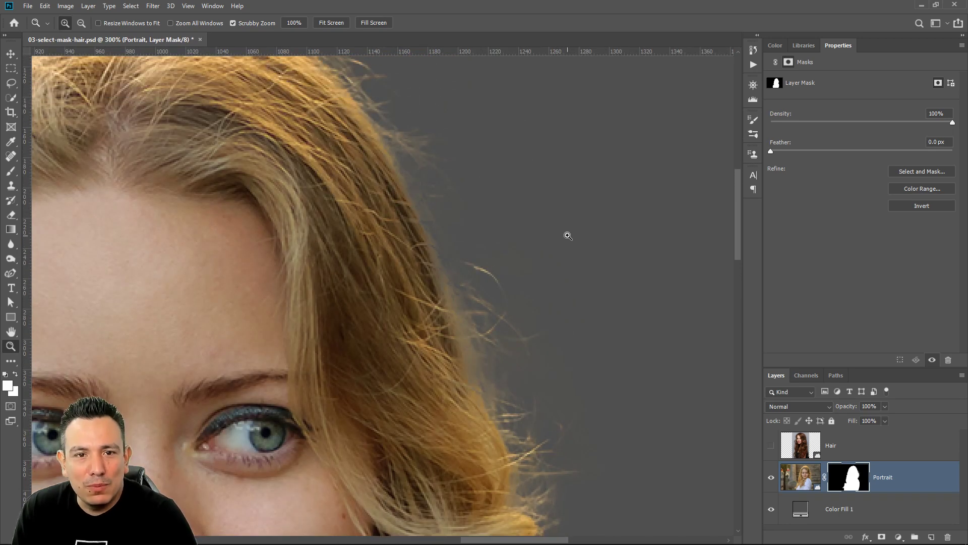
scroll(529, 294, "up", 2)
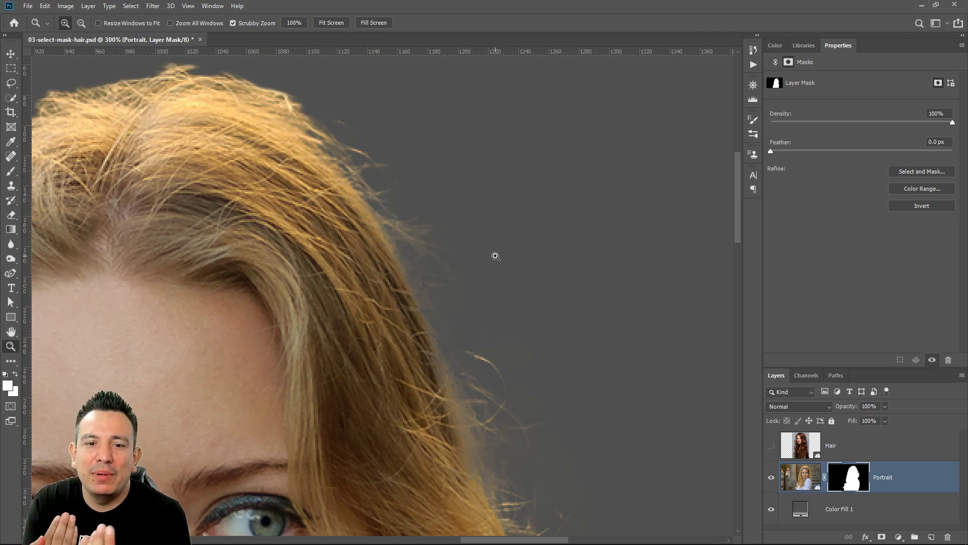
key("ctrl+z")
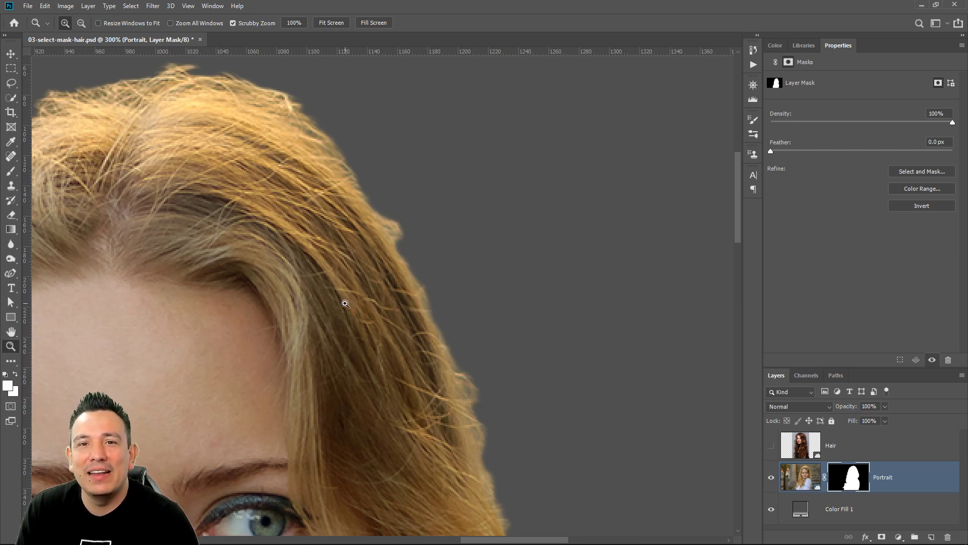
double_click(12, 331)
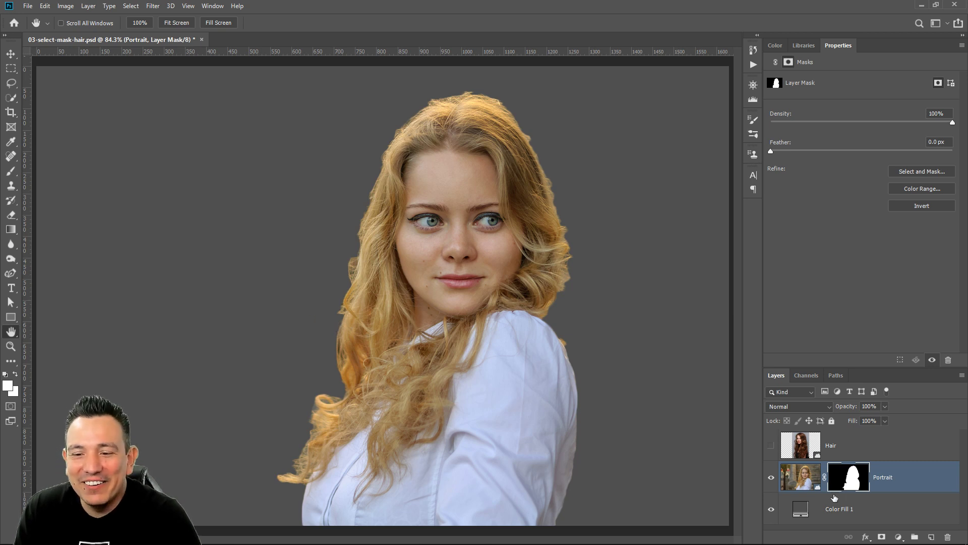
Select the Hair layer and make it visible above the Portrait layer
left_click(770, 478)
left_click(771, 477)
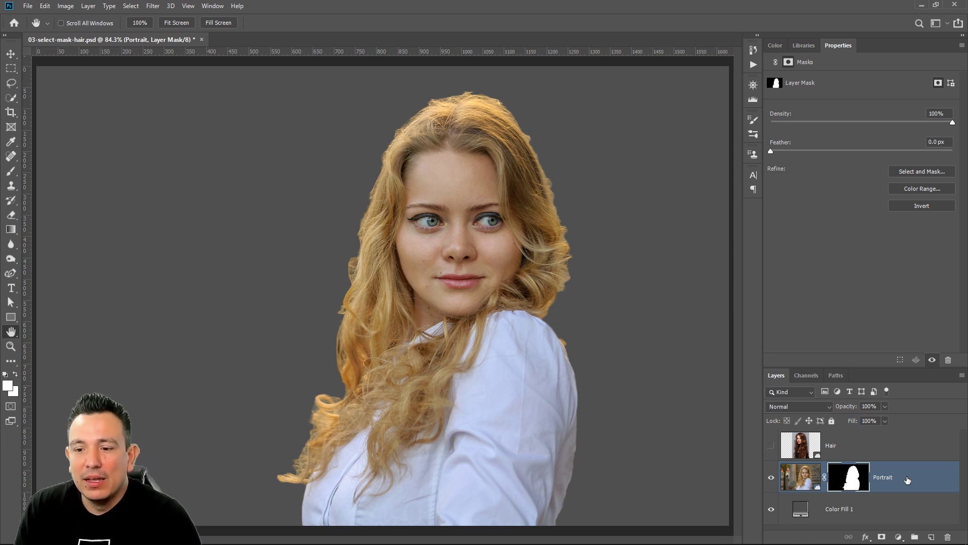
left_click(872, 455)
left_click(771, 445)
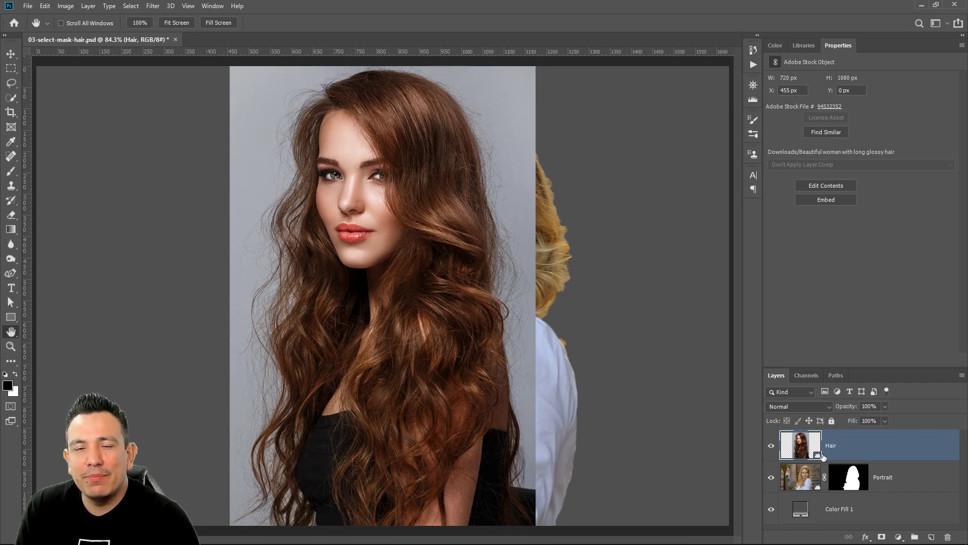
Duplicate the Hair layer into a new document and rasterize the layer there
right_click(869, 451)
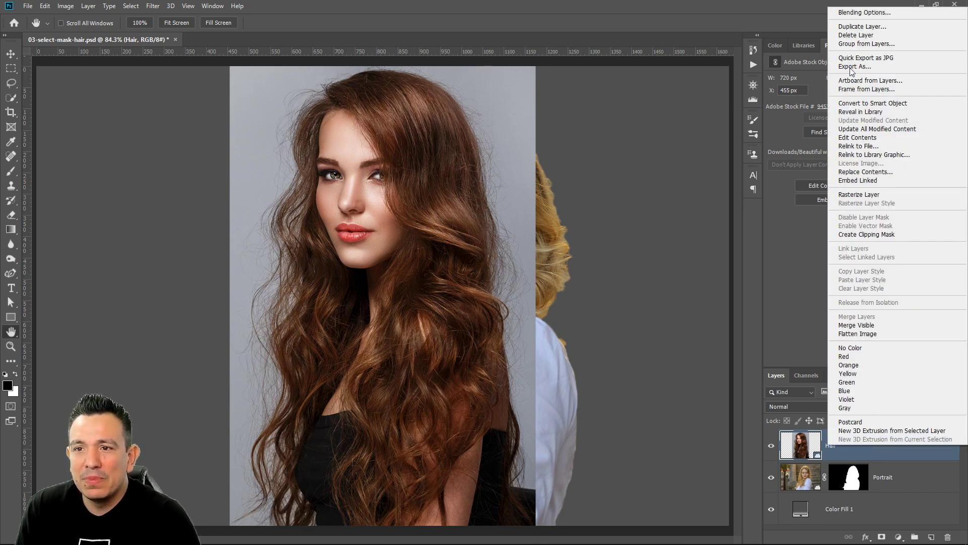
left_click(869, 27)
left_click_drag(445, 313, 651, 78)
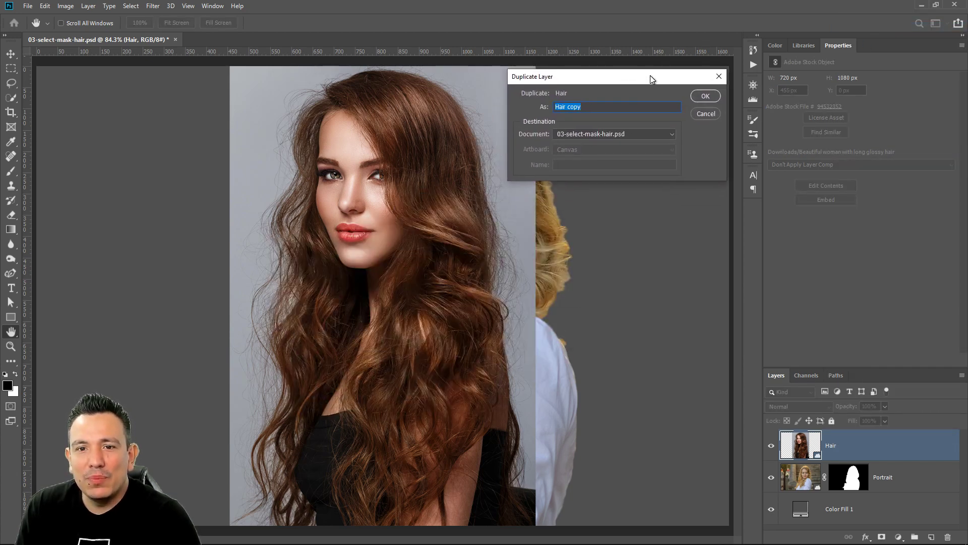
left_click(585, 135)
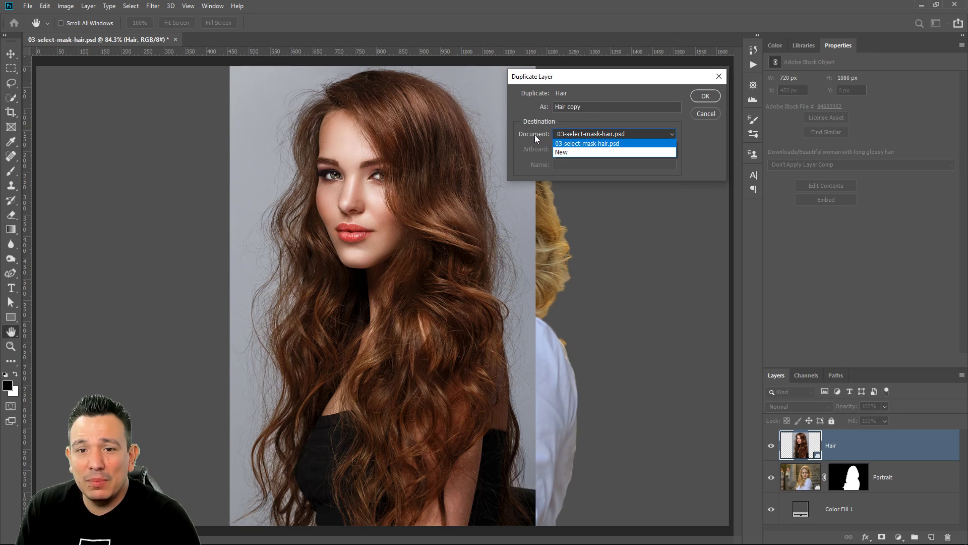
left_click(586, 152)
left_click(704, 96)
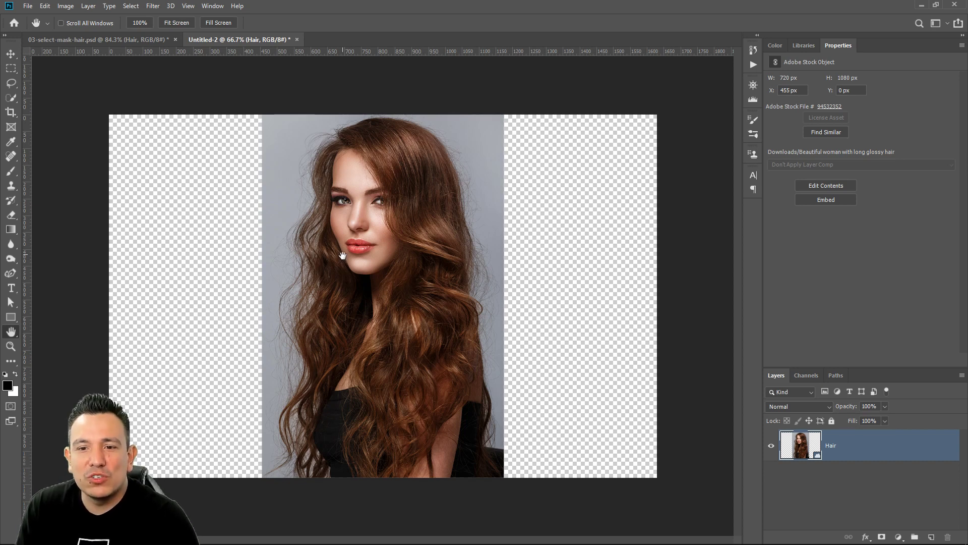
right_click(876, 442)
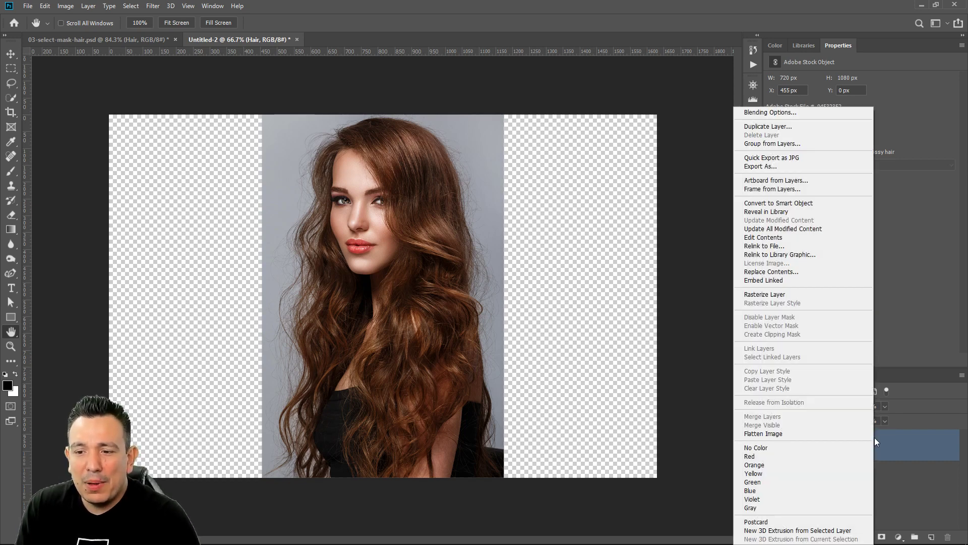
left_click(796, 298)
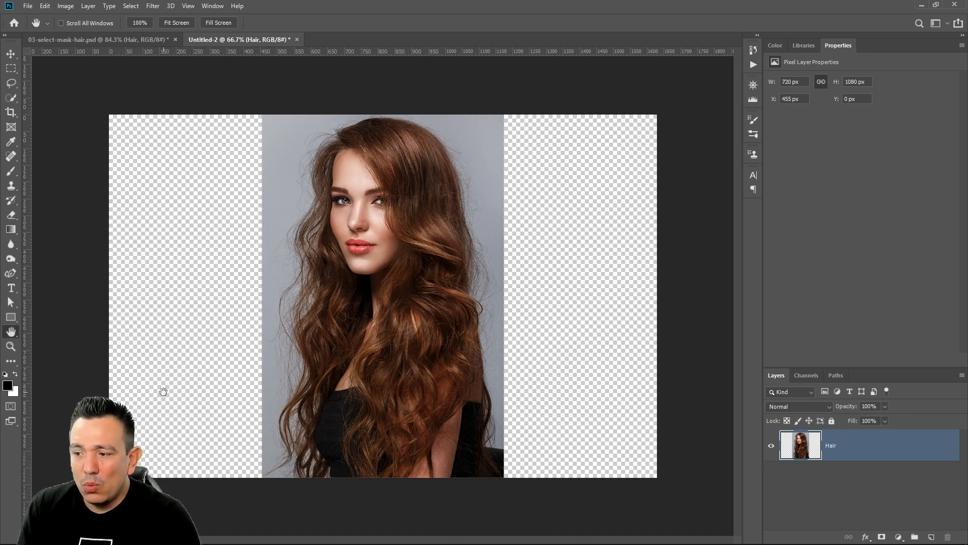
Crop the new document to a full-height strip about 200 px wide along the left edge of the woman's hair
left_click_drag(11, 112, 49, 113)
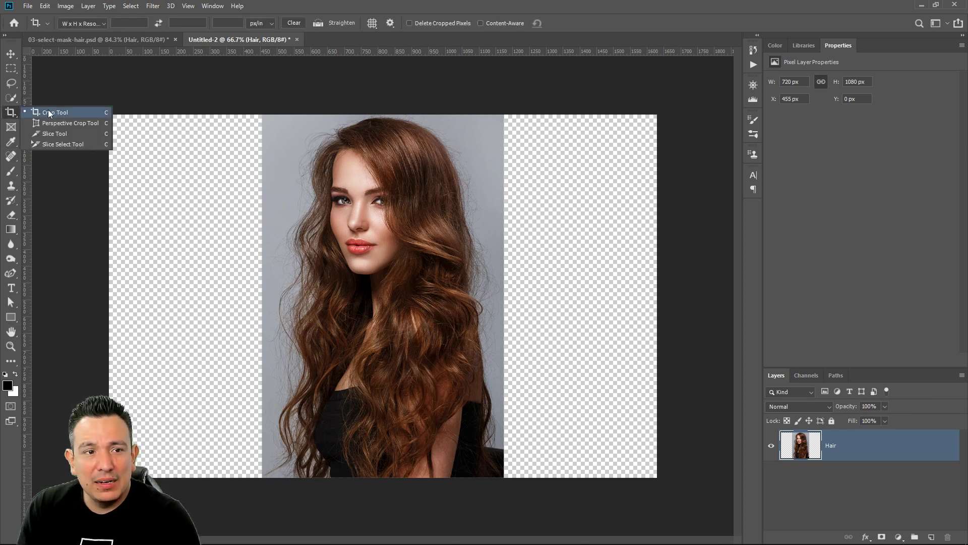
left_click(49, 113)
left_click_drag(658, 295, 494, 293)
left_click_drag(271, 298, 348, 305)
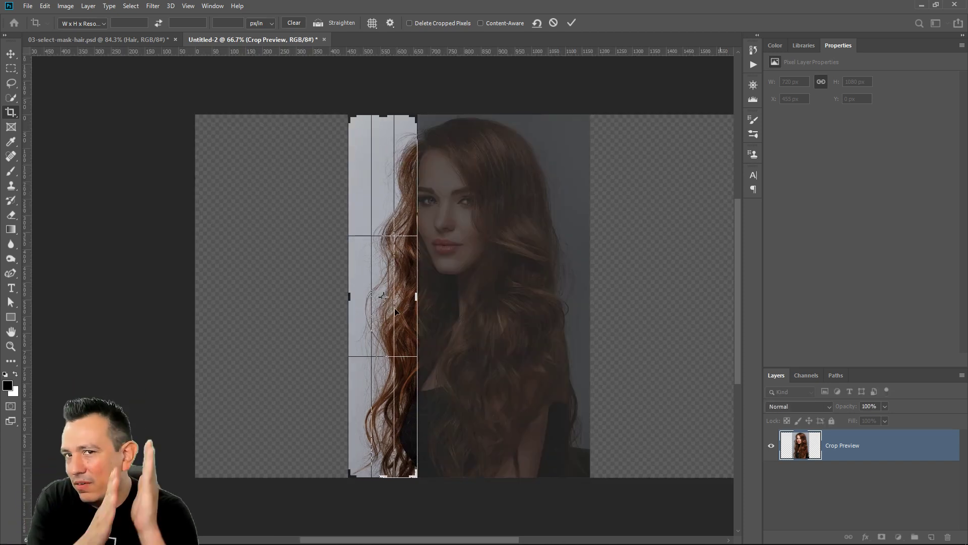
key("Return")
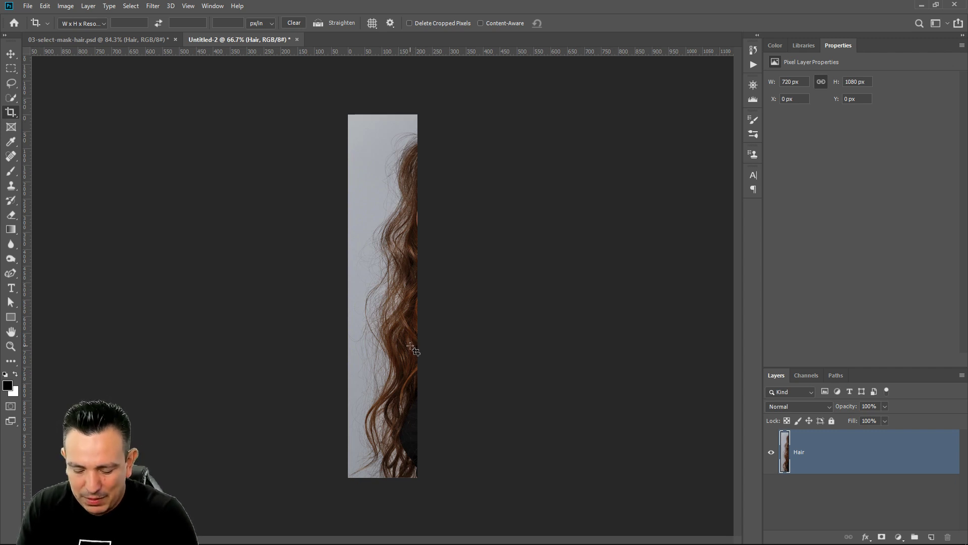
Desaturate the cropped Hair layer
key("ctrl")
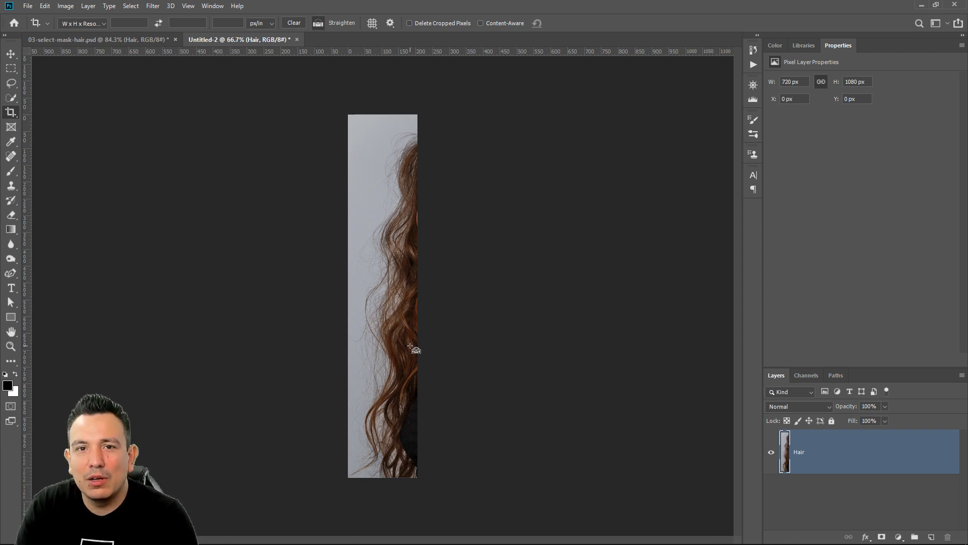
key("ctrl+shift+u")
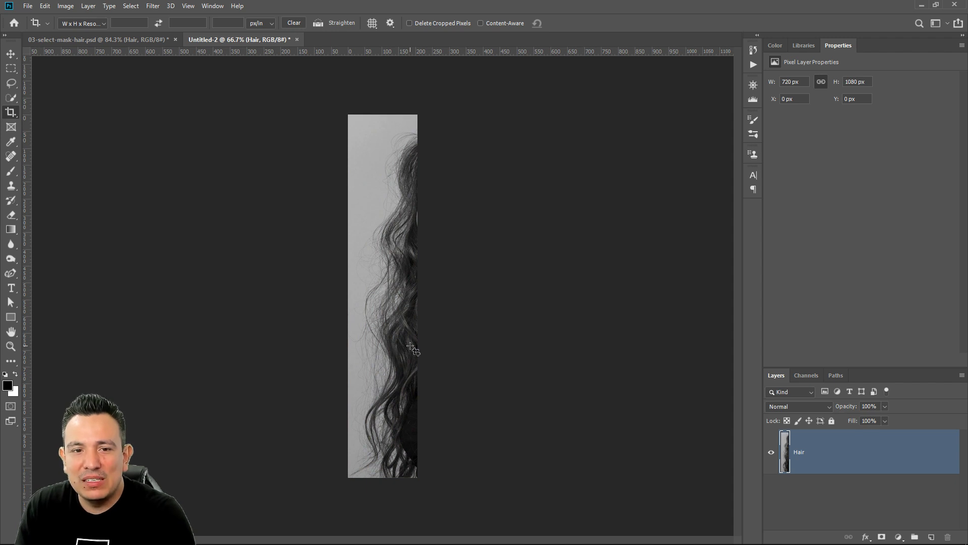
left_click(64, 6)
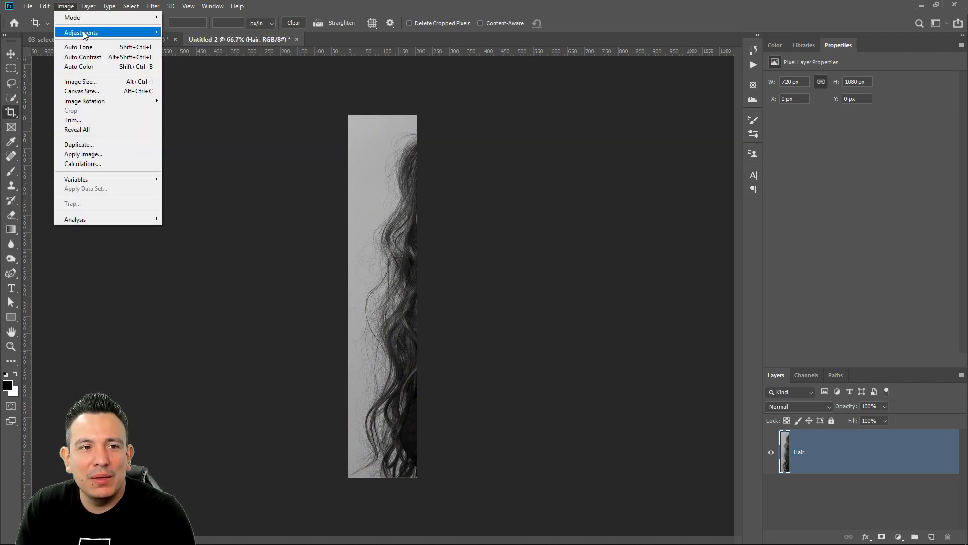
mouse_move(83, 33)
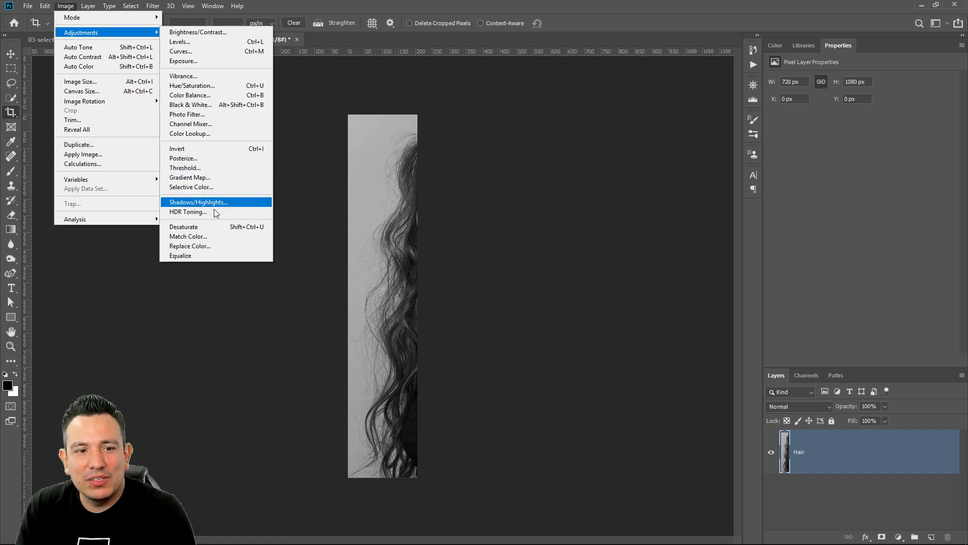
left_click(255, 227)
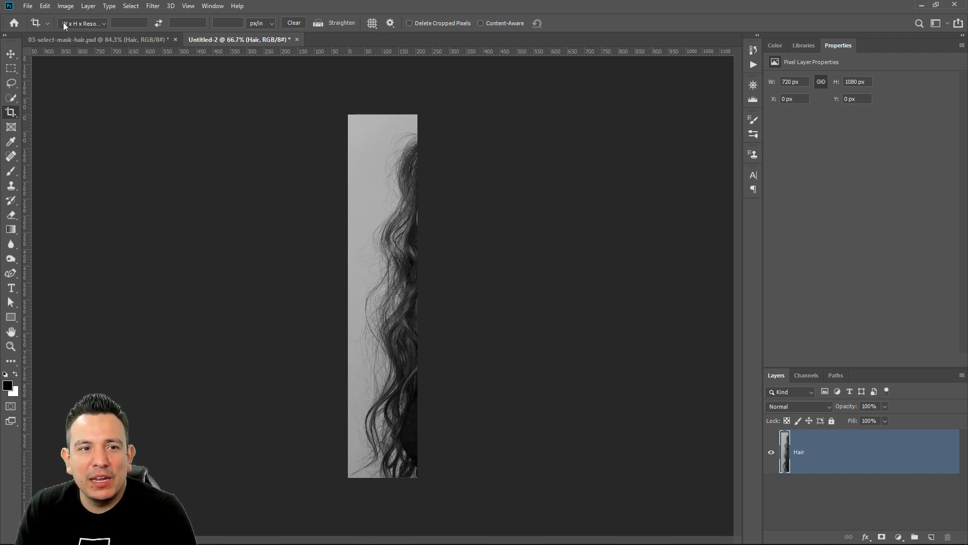
Apply Levels to the Hair layer with input levels 96, 1.6 and 167, turning the hair black and the background white
left_click(65, 6)
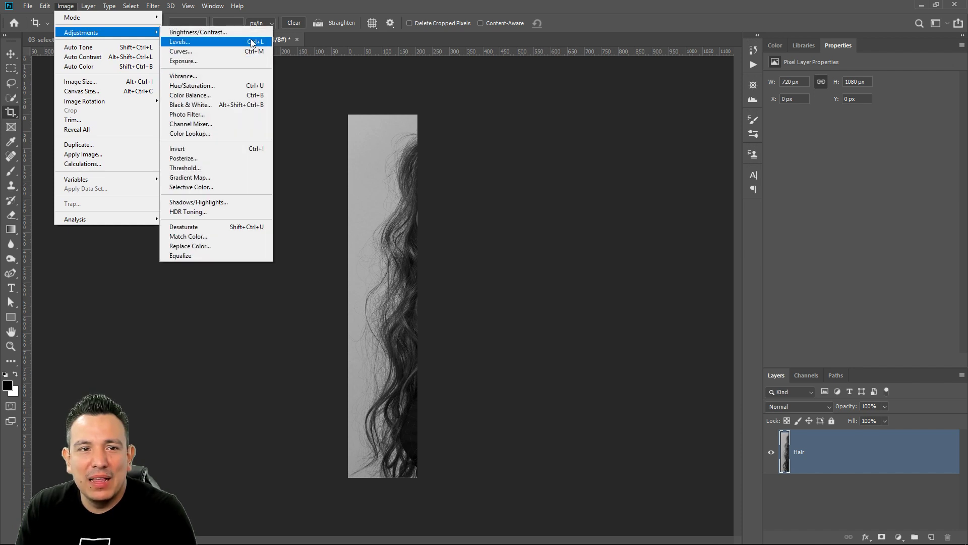
left_click(246, 42)
left_click_drag(611, 218, 577, 218)
left_click_drag(482, 215, 567, 216)
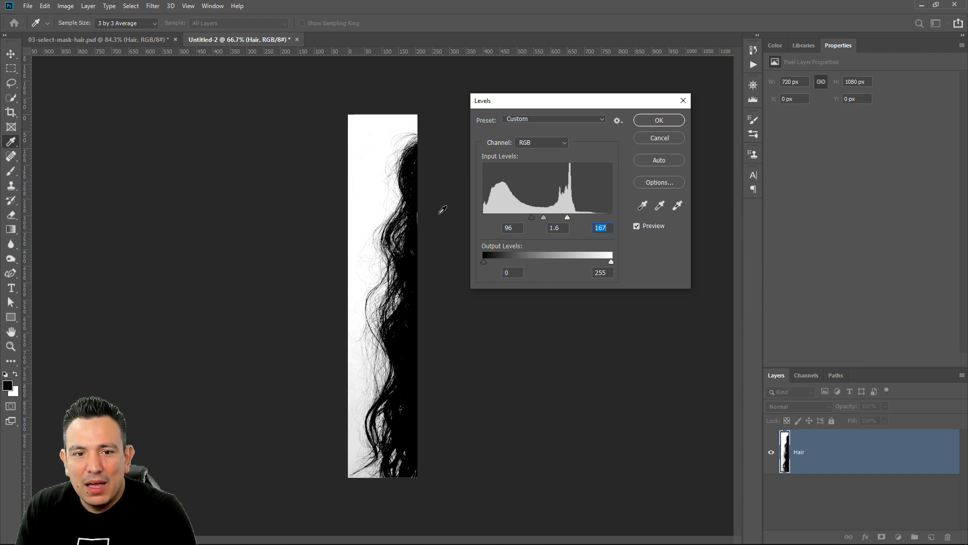
left_click(659, 120)
Dodge the remaining grey background beside the hair in the Highlights range, and burn the dark strands in the Shadows range
key("c")
left_click(10, 258)
left_click(55, 261)
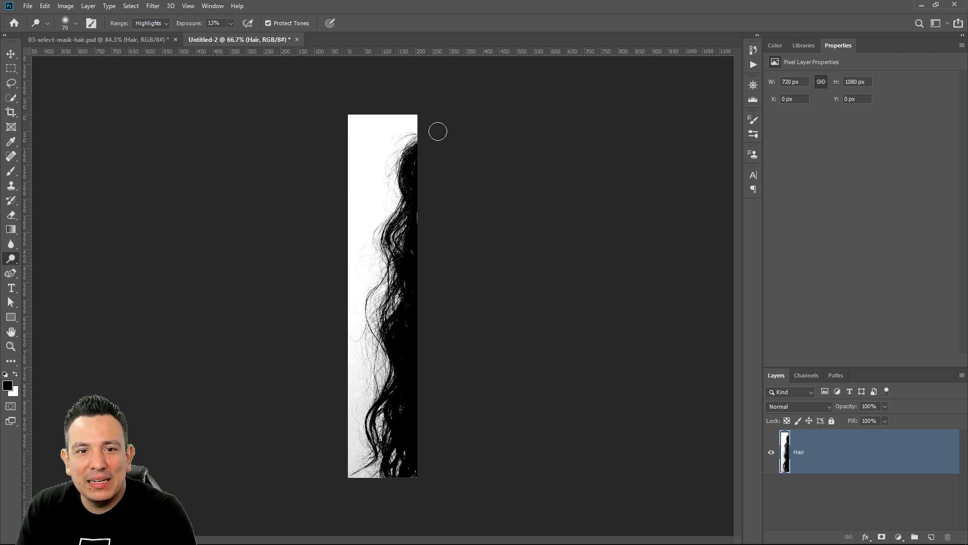
mouse_move(363, 232)
left_mouse_down()
mouse_move(351, 249)
mouse_move(340, 445)
left_mouse_up()
key("bracketright")
key("bracketright")
key("bracketright")
key("bracketright")
key("bracketright")
key("bracketright")
key("bracketright")
key("bracketright")
key("bracketright")
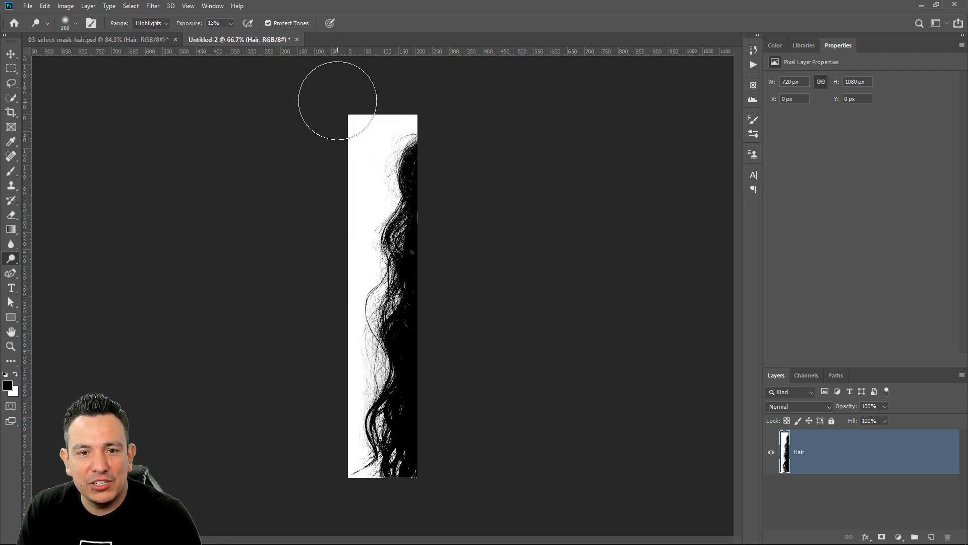
right_click(11, 258)
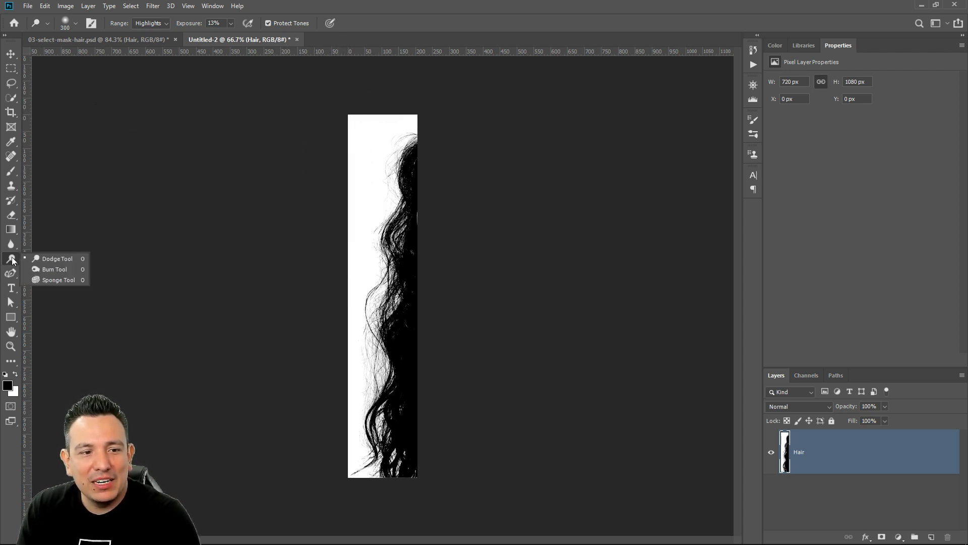
left_click(53, 270)
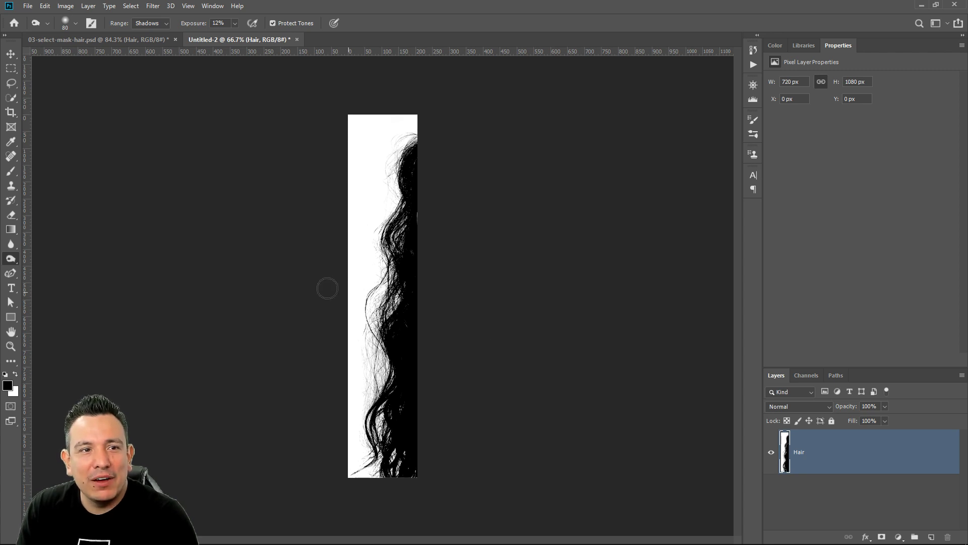
Define the black-and-white hair strip as a brush preset named "hair"
left_click(44, 6)
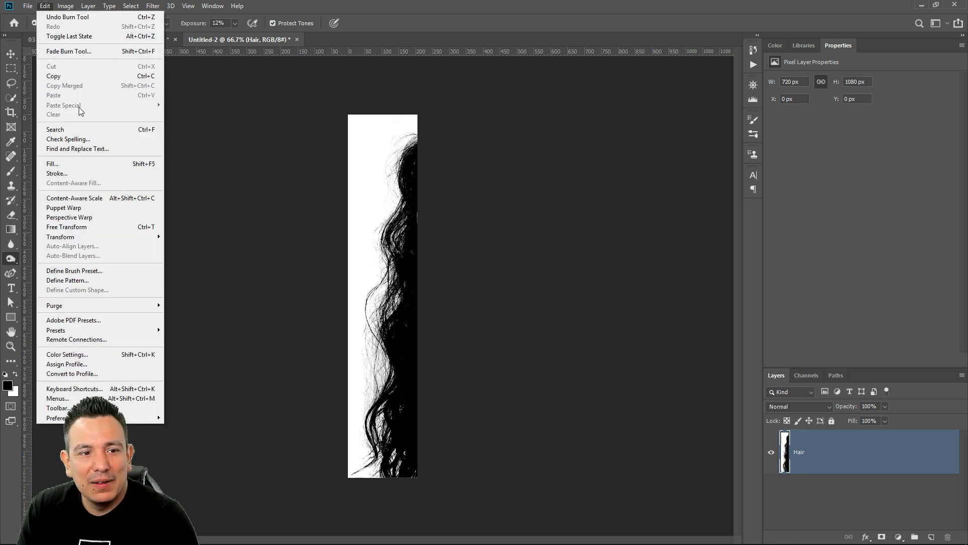
left_click(99, 272)
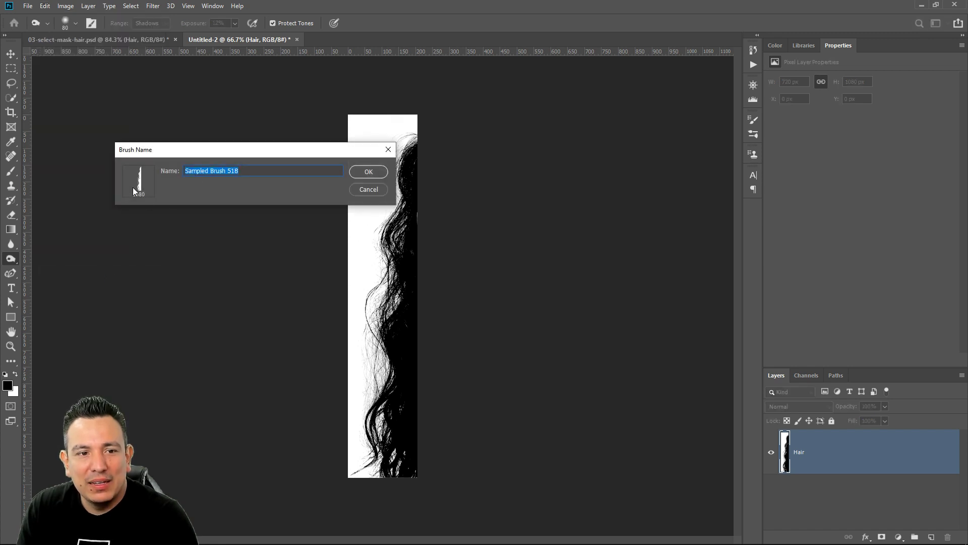
type("hasir")
key("BackSpace")
key("BackSpace")
key("BackSpace")
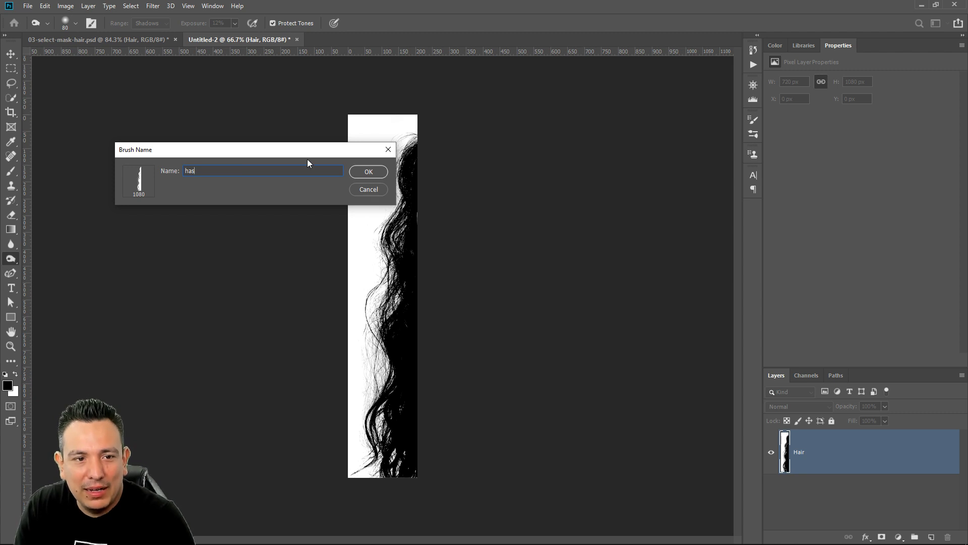
type("ir")
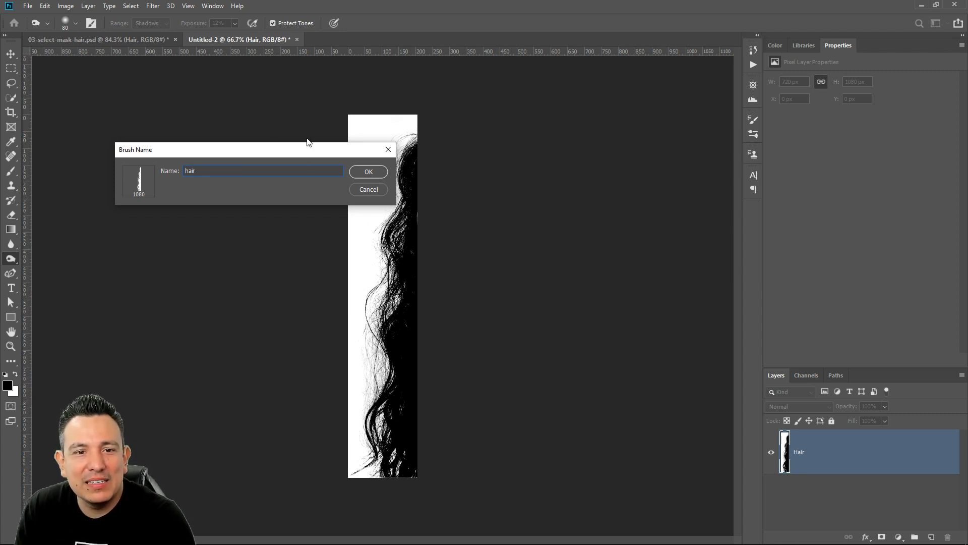
left_click(368, 171)
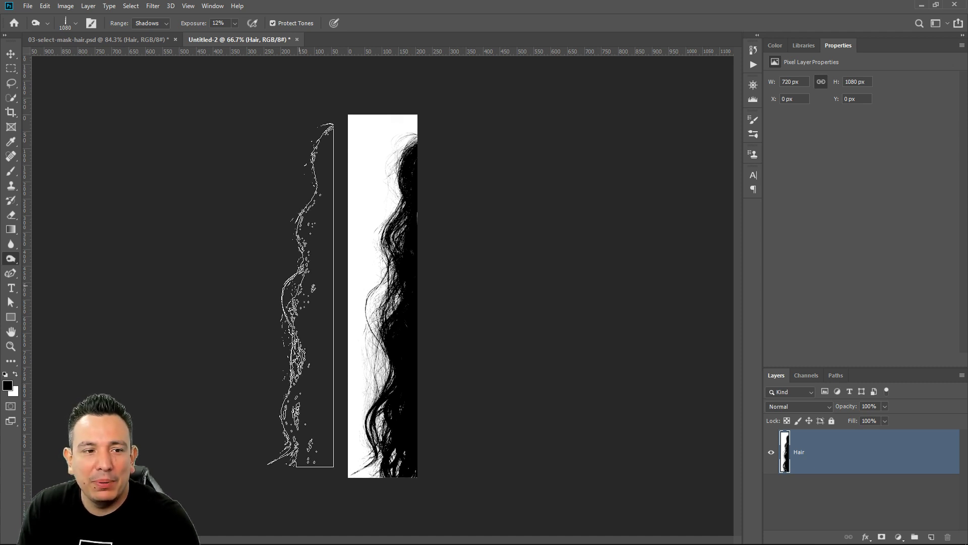
Choose the new "hair" preset for the Brush tool at its full 1080 px size
right_click(10, 171)
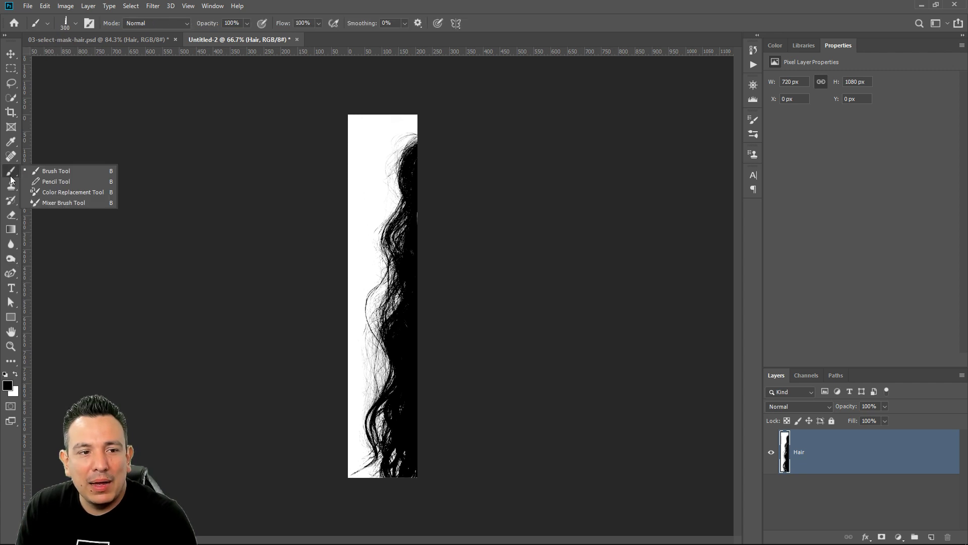
left_click(101, 170)
left_click(75, 23)
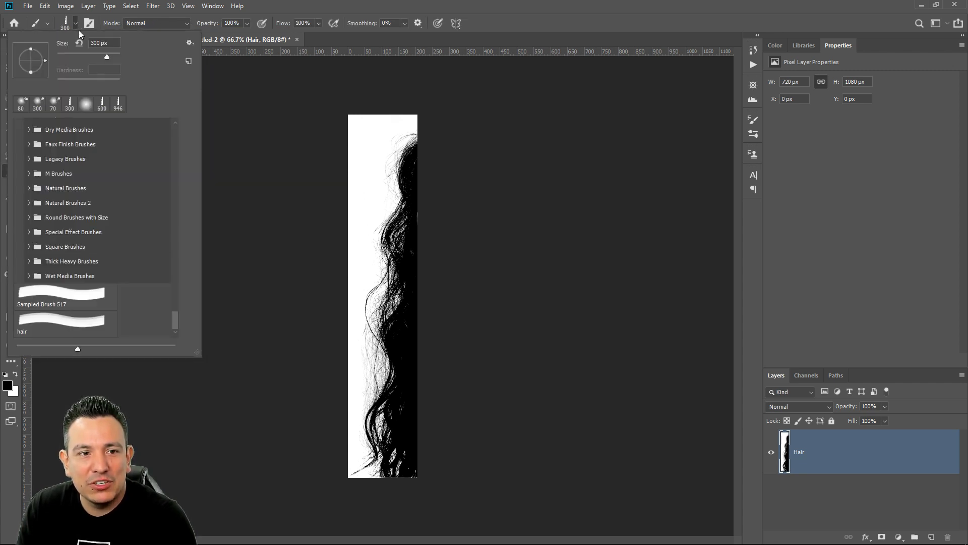
left_click(89, 333)
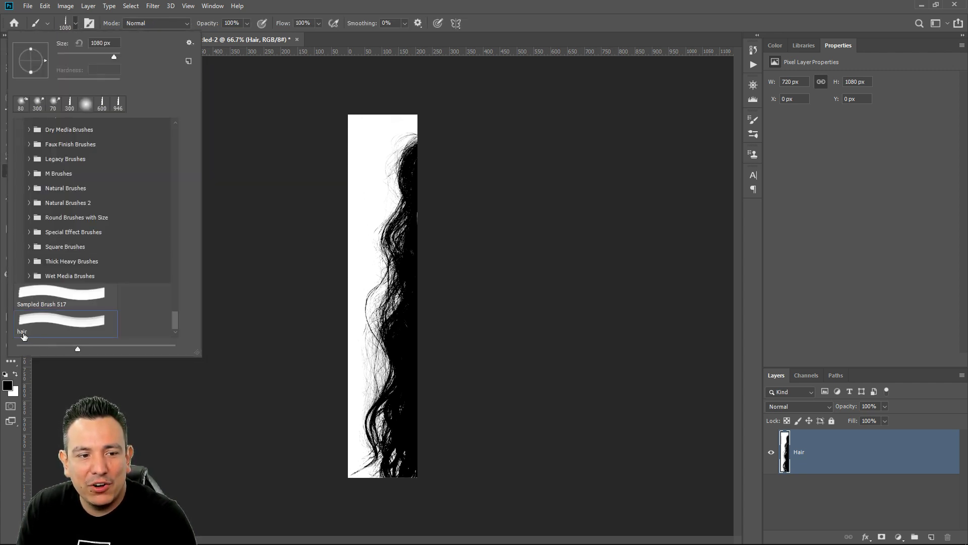
left_click(520, 276)
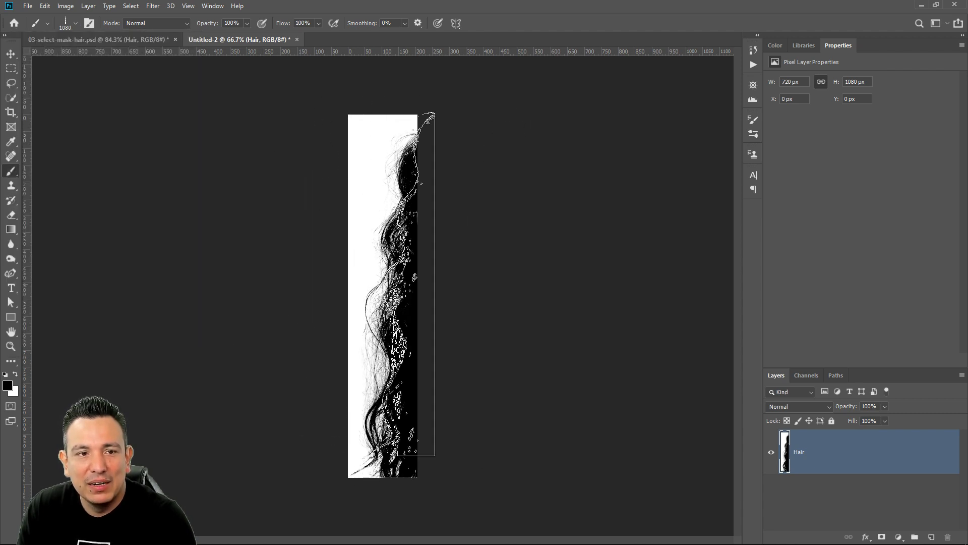
In 03-select-mask-hair.psd, hide the Hair layer and add an empty layer above it
left_click(133, 38)
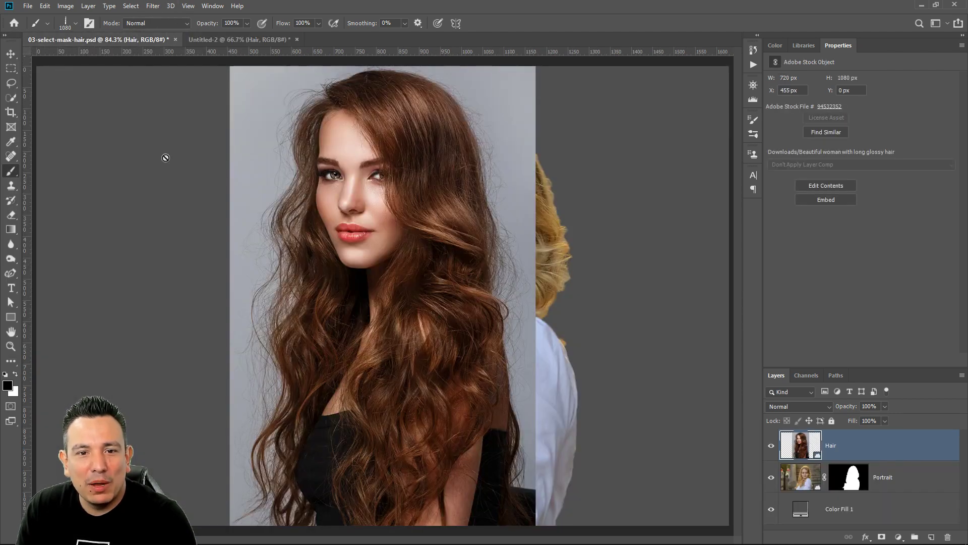
left_click(770, 446)
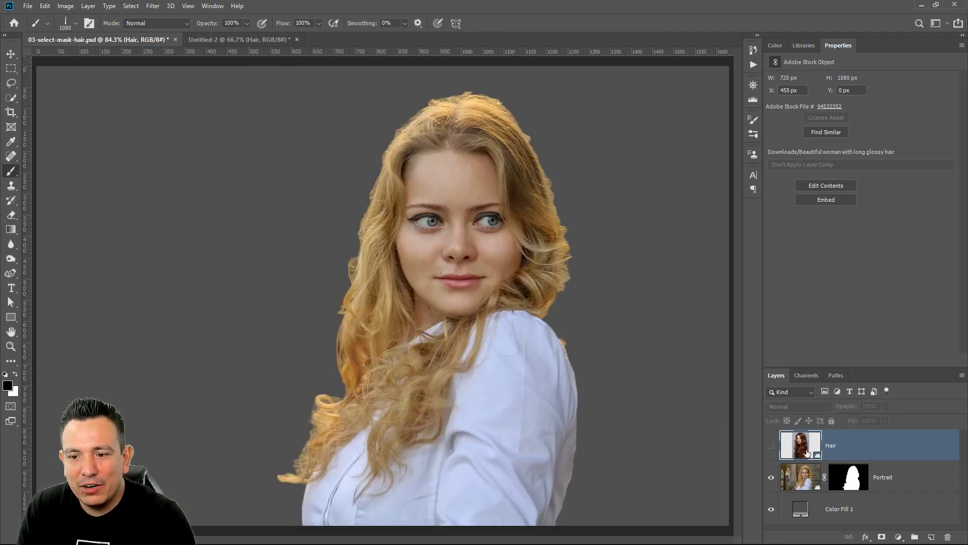
left_click(930, 537)
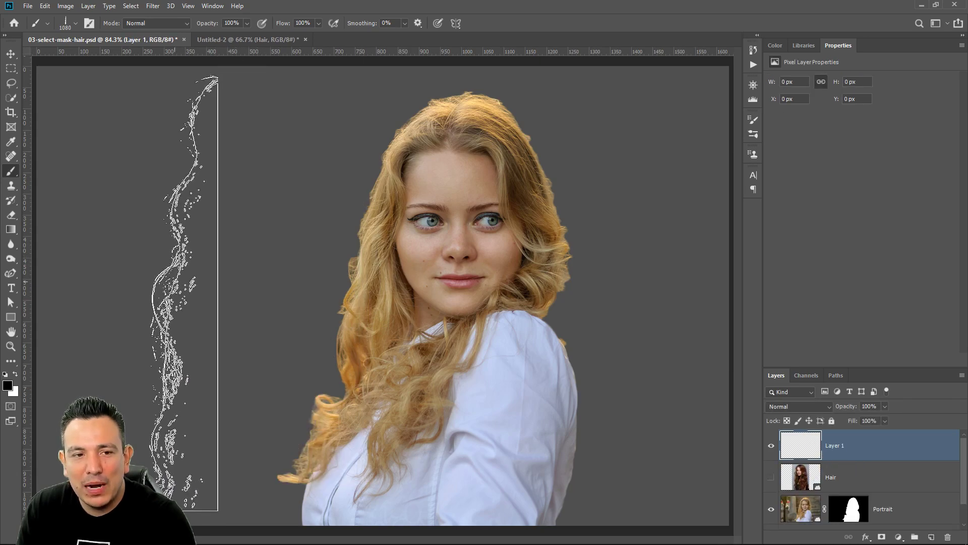
Stamp the hair brush once in black beside the woman, examine its strands up close, and undo the stamp
left_click(186, 293)
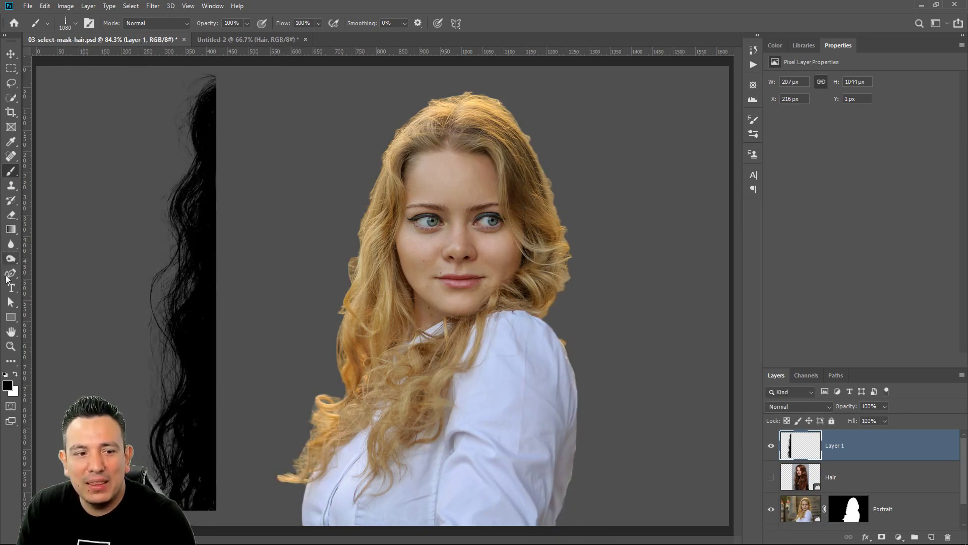
left_click(11, 346)
right_click(157, 259)
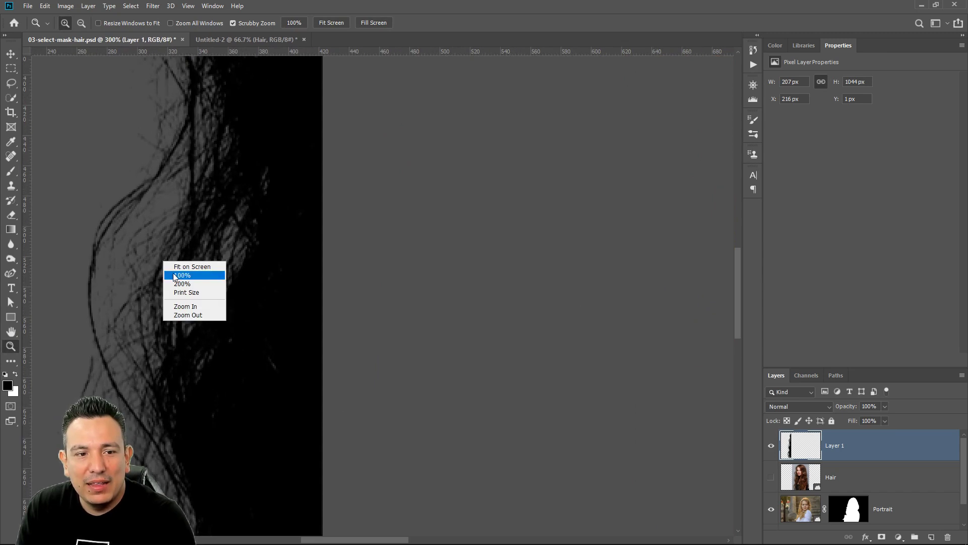
left_click(171, 272)
right_click(392, 284)
left_click(403, 290)
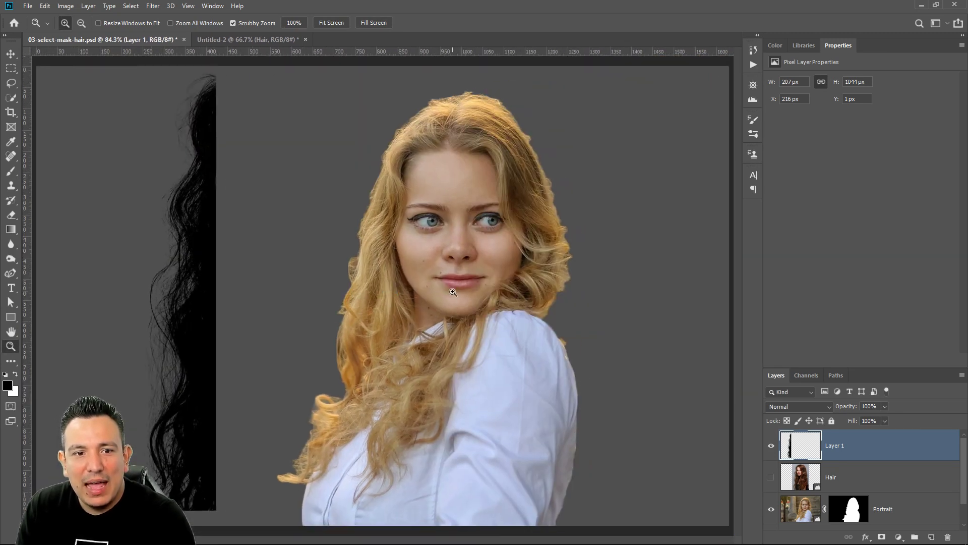
key("ctrl+z")
Stamp the hair brush at 600 px beside the woman, using a blonde colour sampled from the left side of her hair
left_click(19, 171)
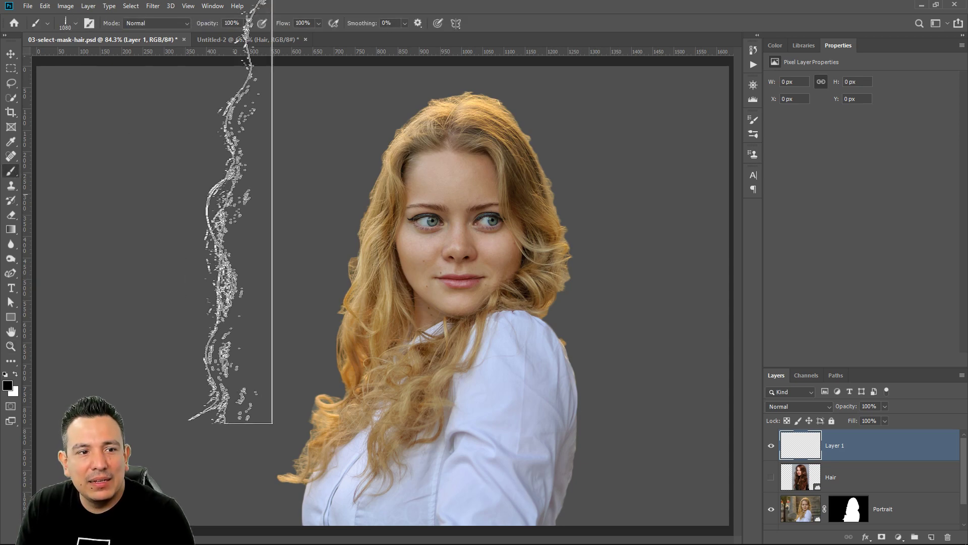
key("bracketleft")
key("bracketleft")
key("bracketleft")
key("bracketleft")
key("bracketleft")
key("bracketleft")
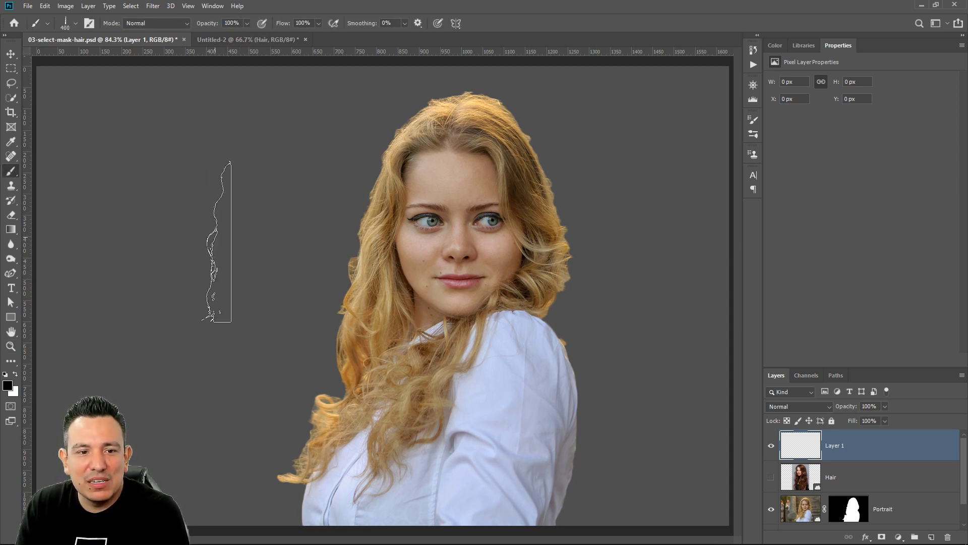
key("bracketright")
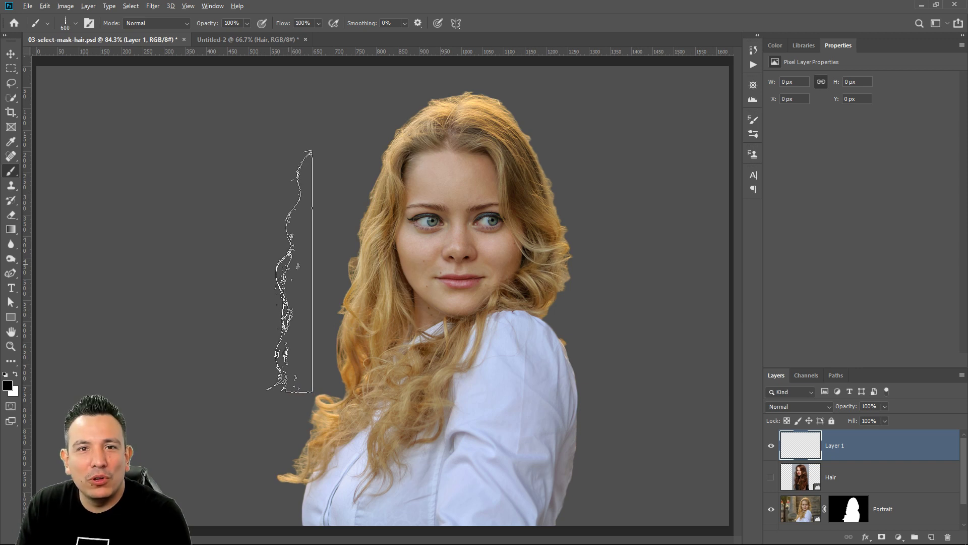
left_click(364, 250, "alt")
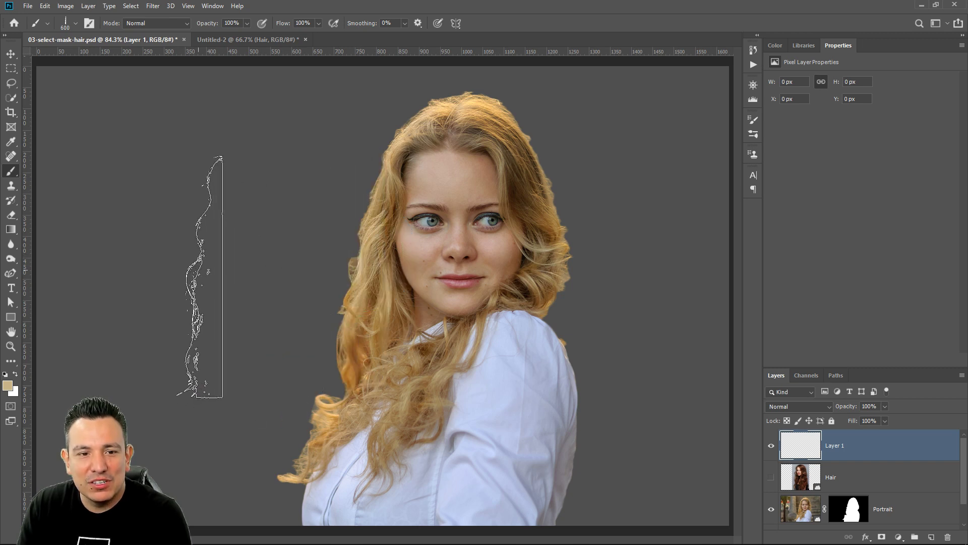
left_click(201, 278)
Place Layer 1 beneath the Portrait layer and move the stamped strands against the left edge of the woman's hair
left_click_drag(805, 450, 803, 522)
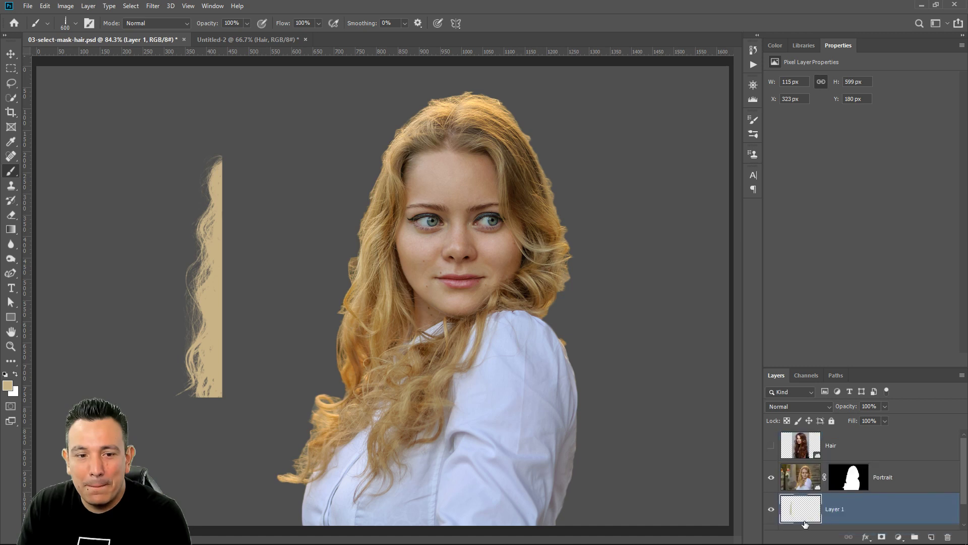
left_click(11, 53)
left_click_drag(215, 232, 366, 252)
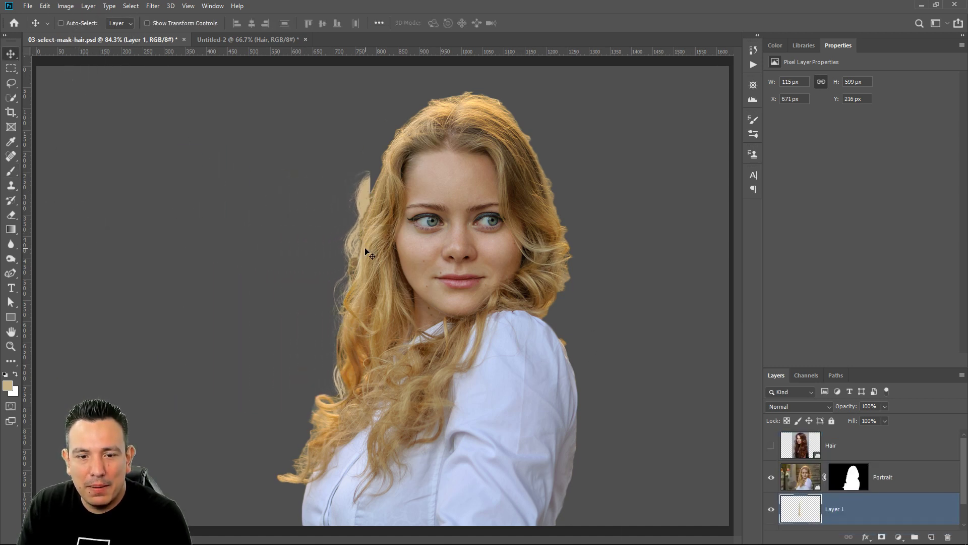
Free-transform the stamped strands, rotating them about 6.3° clockwise and raising them to follow the upper left edge of the hair
key("ctrl+t")
left_click_drag(385, 155, 394, 165)
left_click_drag(365, 214, 374, 186)
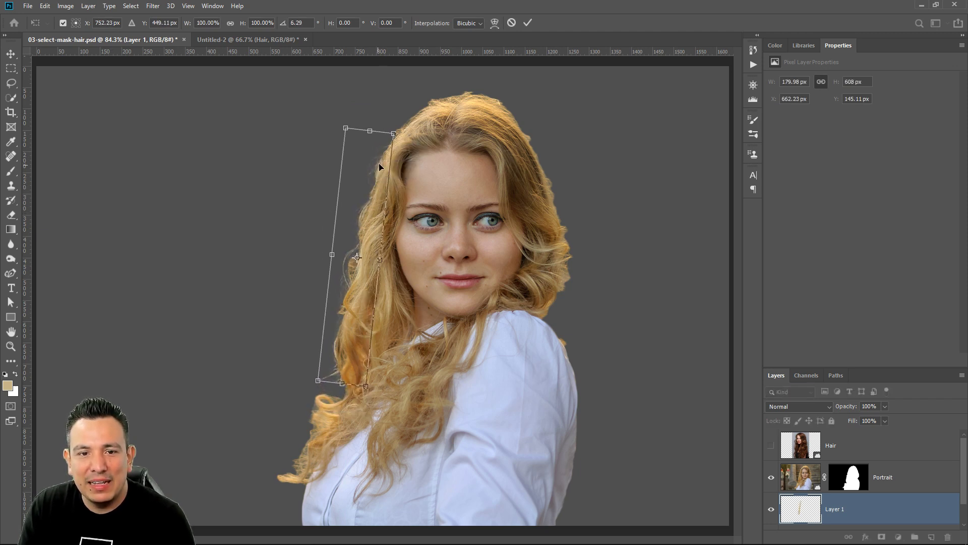
Warp the stamped strands so they bend along the contour of the hair's left edge, and apply the transform
right_click(345, 326)
left_click(380, 386)
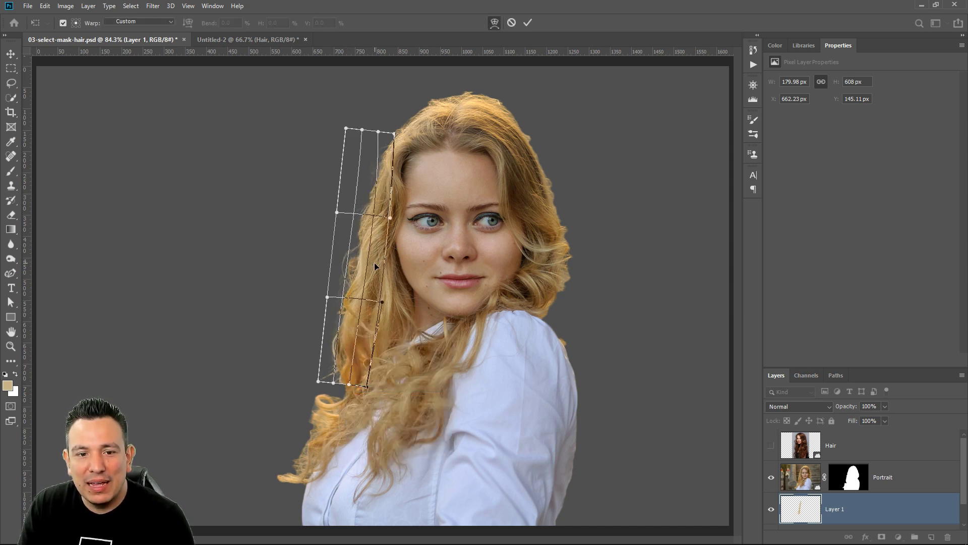
left_click_drag(366, 264, 341, 261)
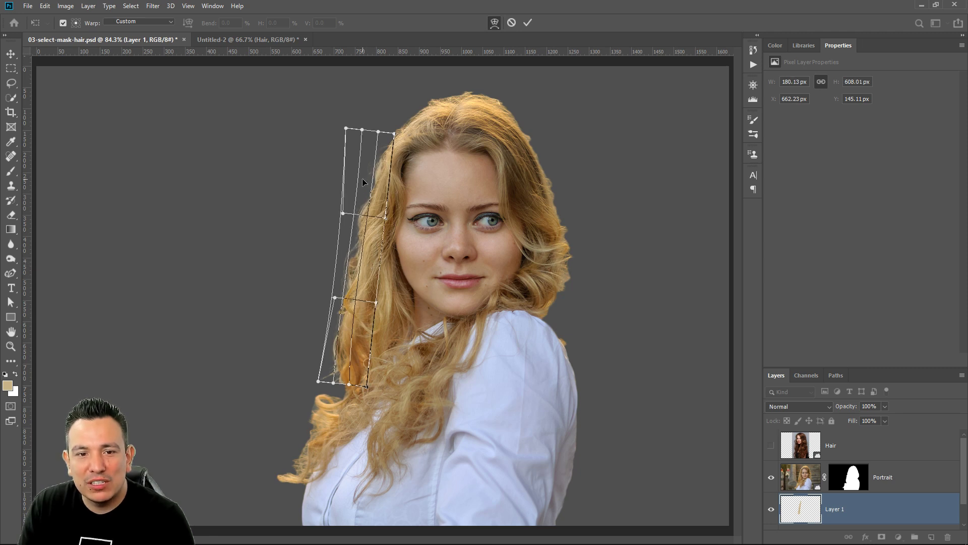
left_click_drag(366, 180, 365, 179)
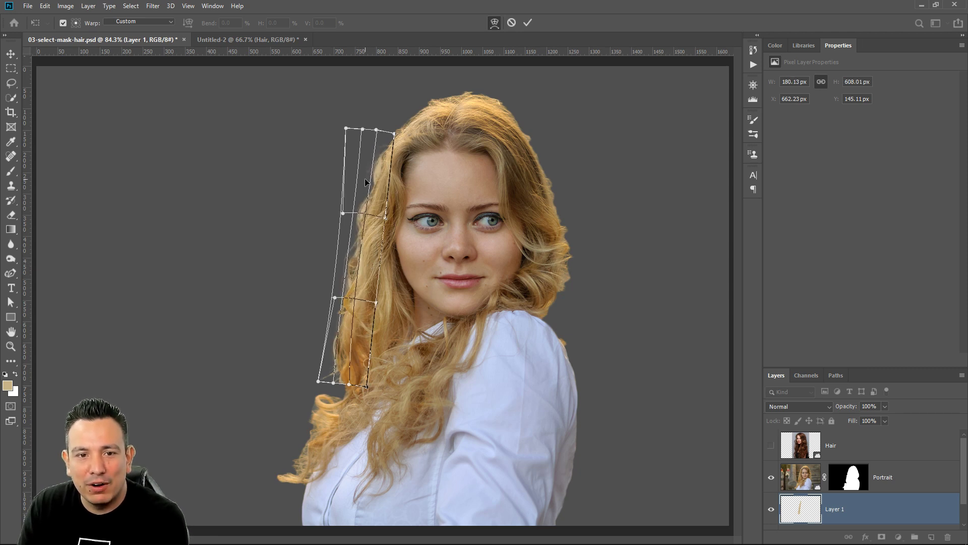
key("Return")
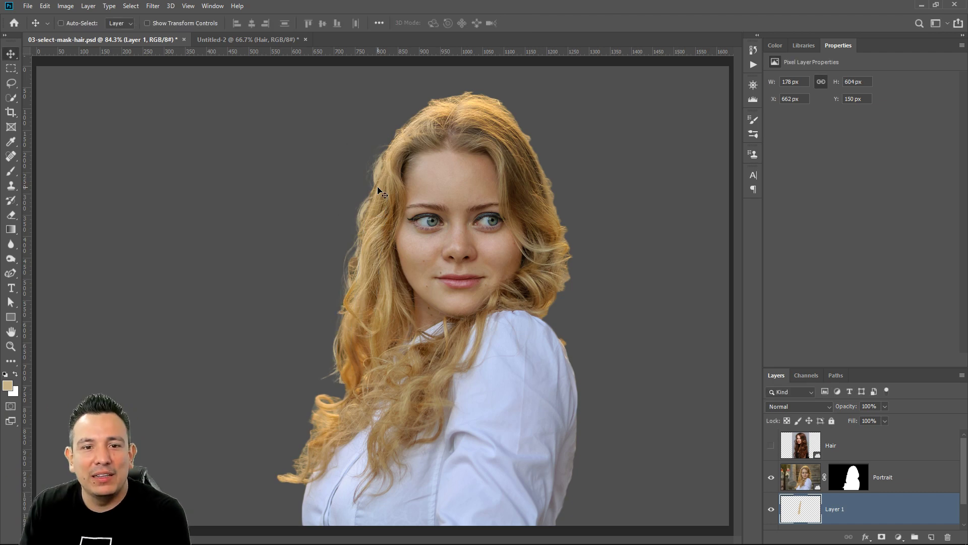
Examine up close how the added strands blend with the left edge of the woman's hair
left_click(10, 346)
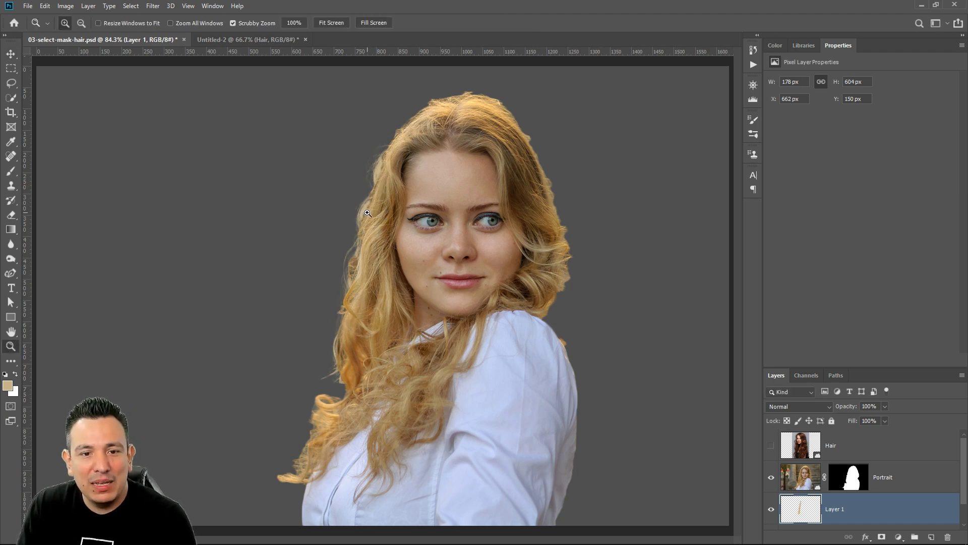
left_click(367, 213)
left_click(367, 212)
left_click_drag(326, 354, 367, 228)
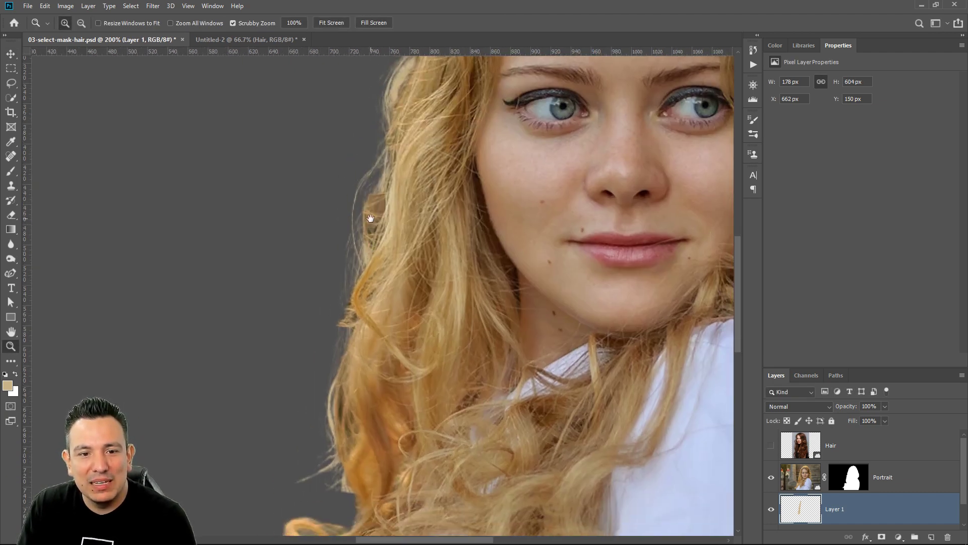
right_click(340, 249)
left_click(350, 253)
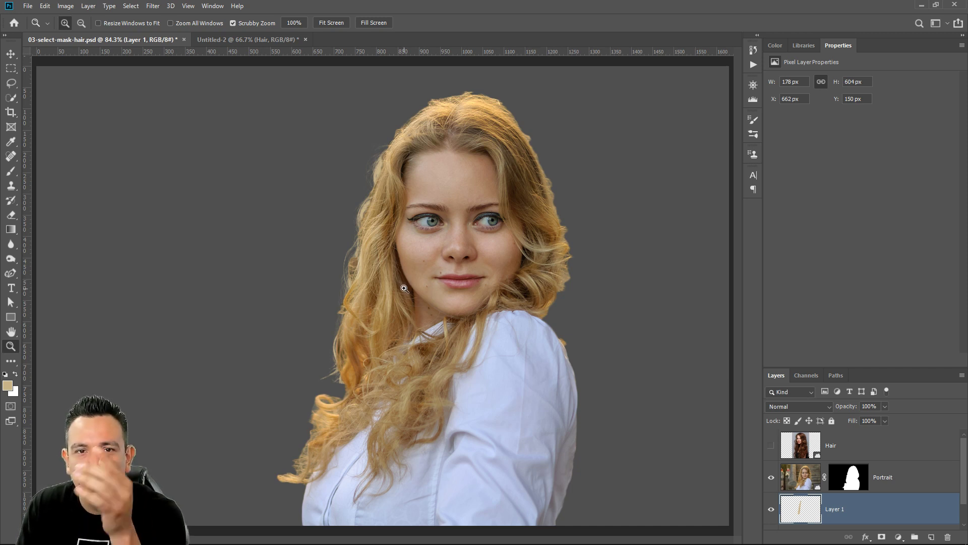
On a new layer, stamp hair strands in a brown sampled from the woman's hair and move them against the hair's left edge
left_click(932, 536)
left_click(11, 170)
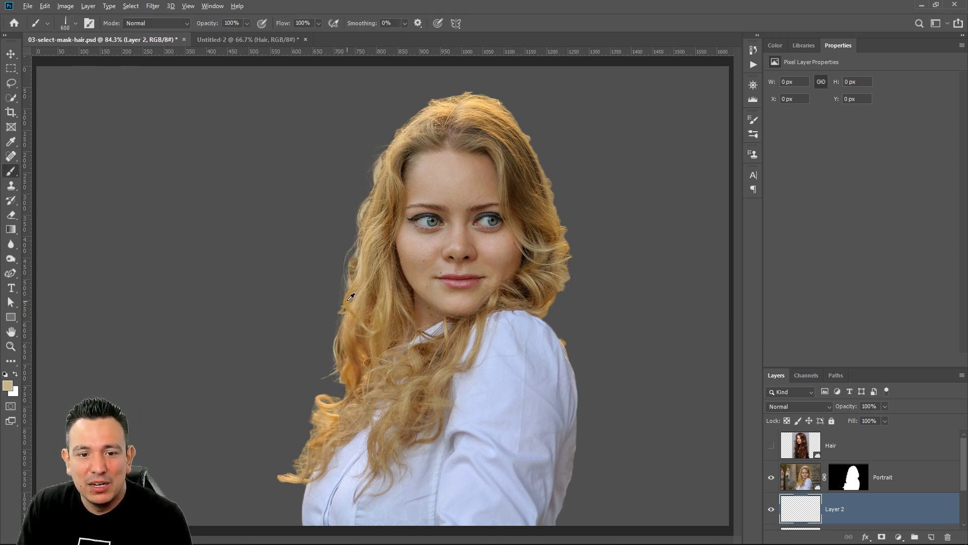
left_click(375, 208, "alt")
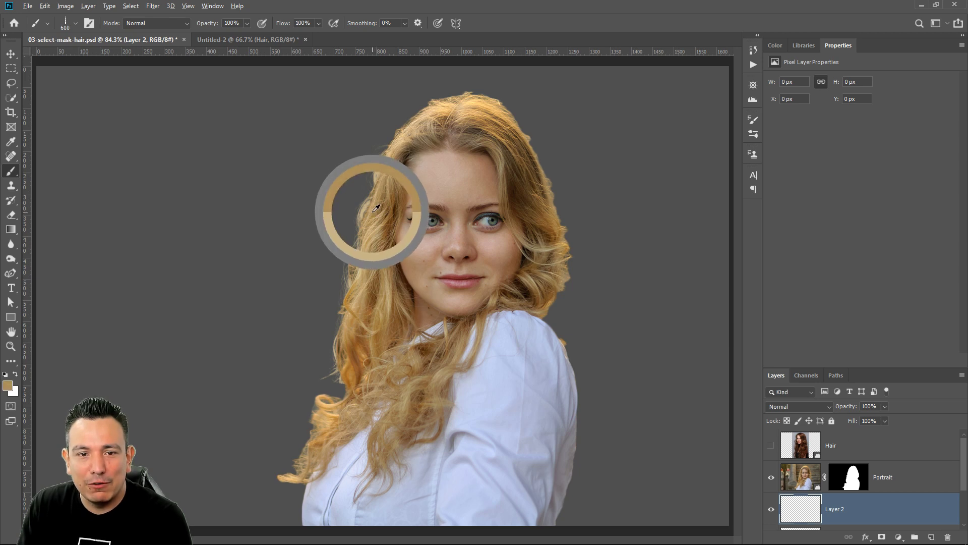
left_click(192, 266)
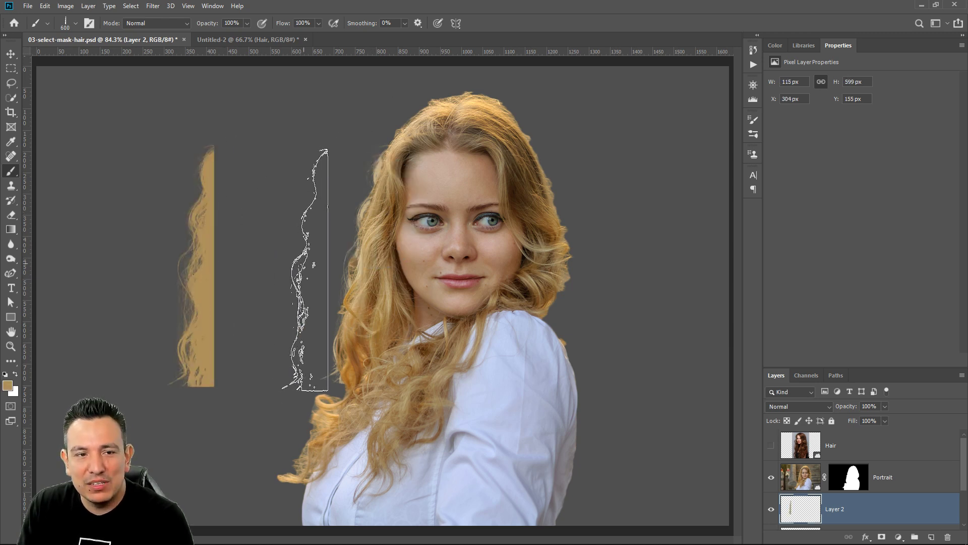
left_click(11, 54)
mouse_move(206, 219)
left_mouse_down()
mouse_move(353, 198)
mouse_move(343, 200)
mouse_move(350, 248)
left_mouse_up()
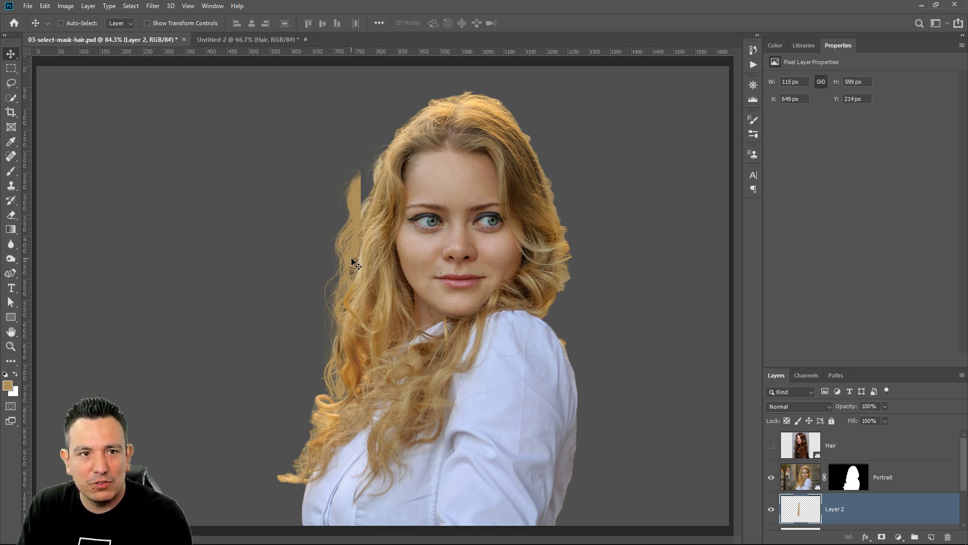
Puppet-warp the newly stamped strands with three pins along their length so they follow the hair's left contour, and apply the warp
left_click(45, 6)
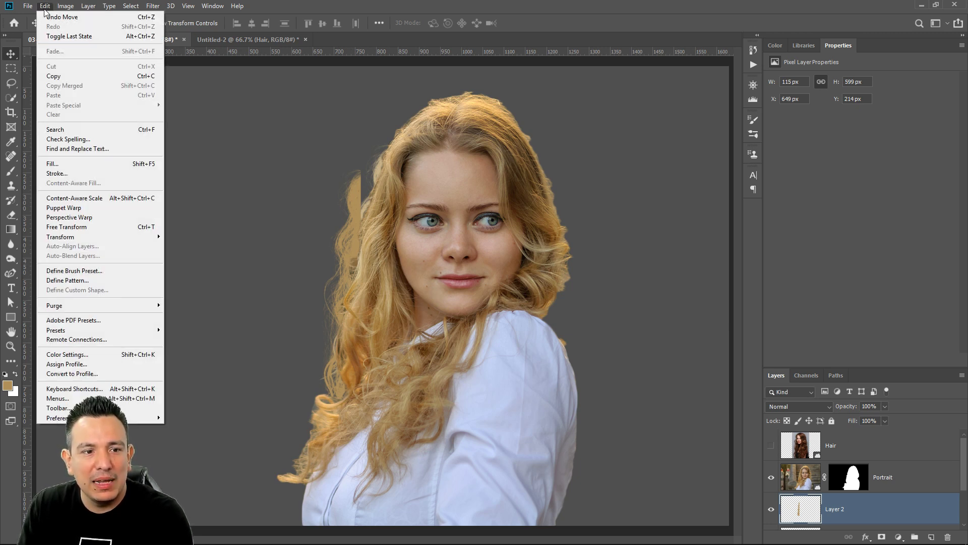
left_click(96, 207)
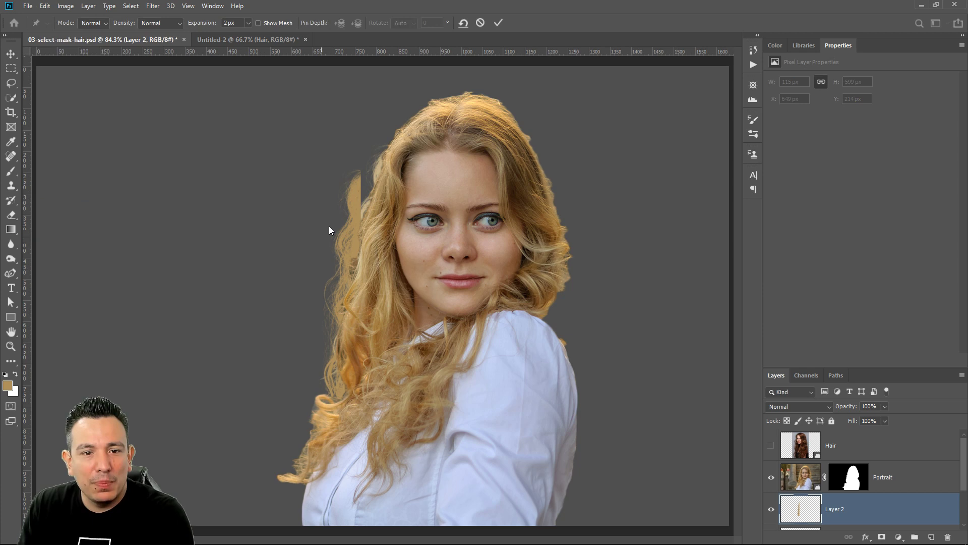
left_click(257, 23)
left_click(356, 185)
left_click(346, 297)
left_click(343, 391)
mouse_move(356, 184)
left_mouse_down()
mouse_move(372, 177)
mouse_move(377, 187)
left_mouse_up()
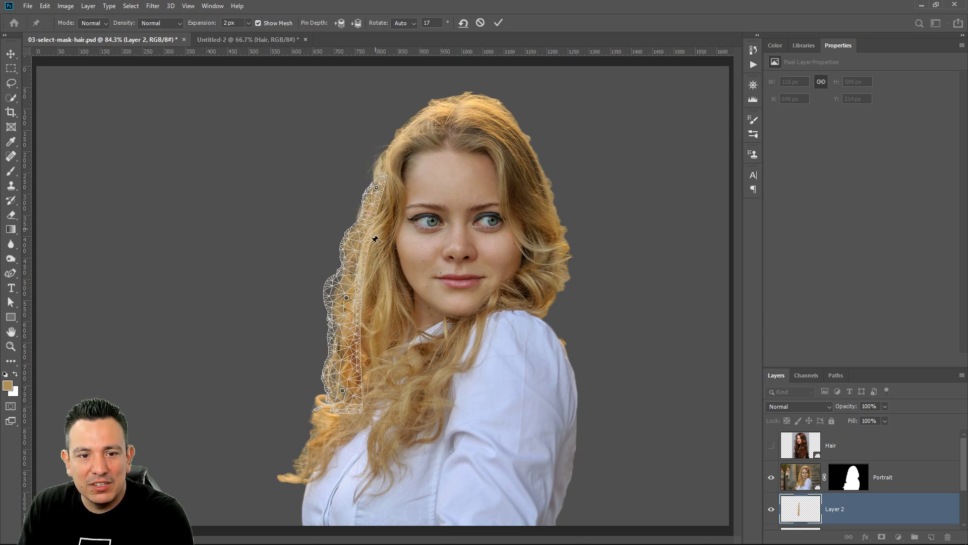
mouse_move(346, 298)
left_mouse_down()
mouse_move(360, 297)
mouse_move(352, 297)
left_mouse_up()
mouse_move(342, 390)
left_mouse_down()
mouse_move(339, 404)
mouse_move(348, 394)
left_mouse_up()
left_click_drag(352, 297, 348, 306)
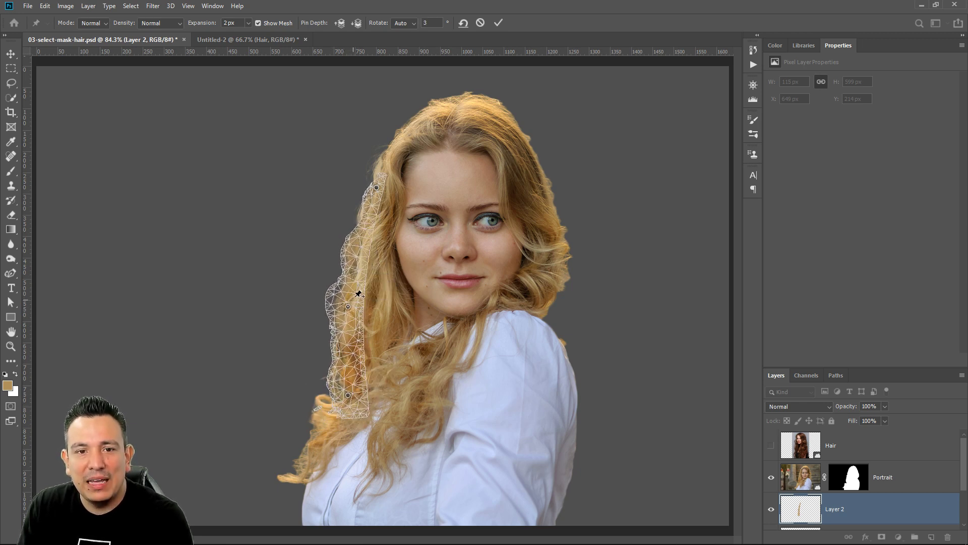
left_click(498, 22)
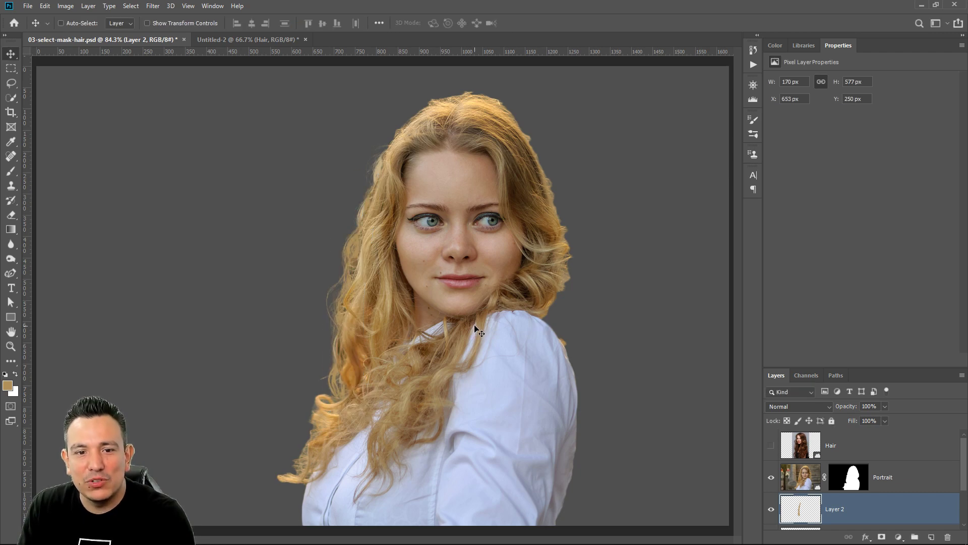
Examine the added strands along the hair's left edge, and briefly show the Hair layer for comparison
left_click(10, 346)
left_click_drag(309, 302, 371, 260)
right_click(376, 260)
left_click(386, 265)
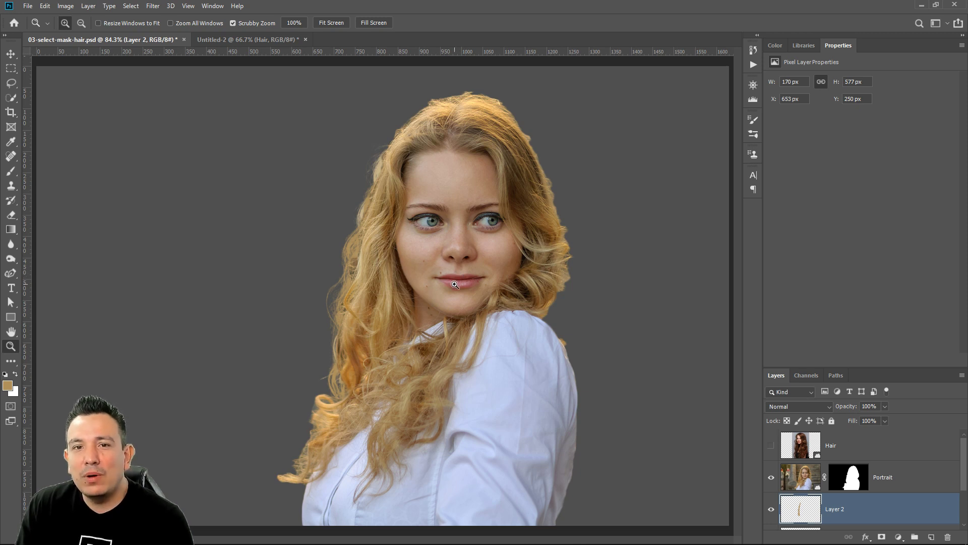
left_click(771, 445)
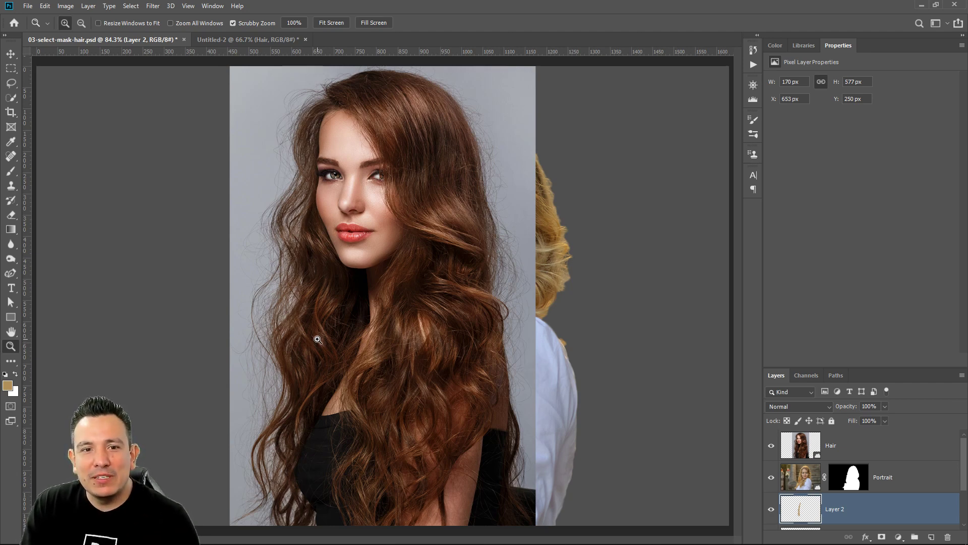
left_click(771, 450)
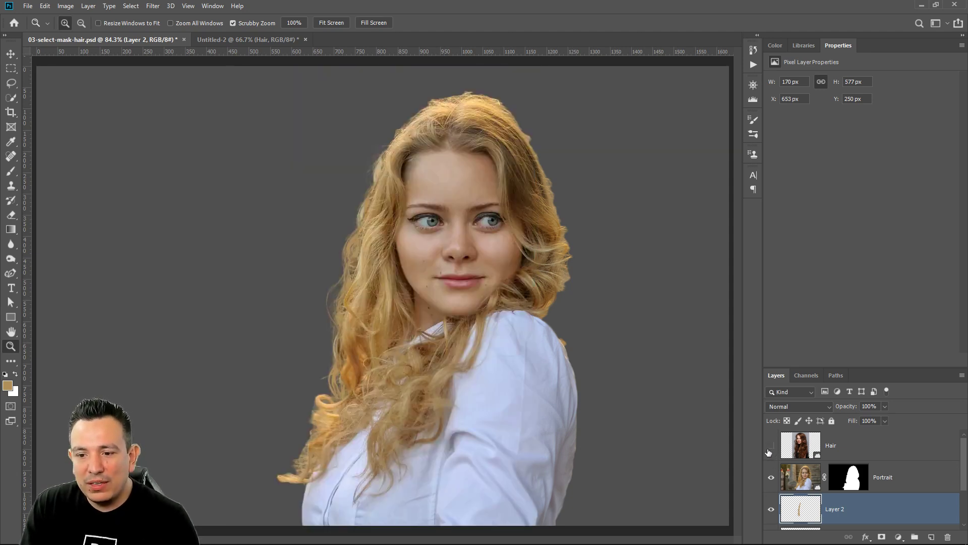
Set up a Soft Round brush with 80% hardness and a size of 2 px for drawing single hairs around the head
left_click(452, 117)
left_click(451, 118)
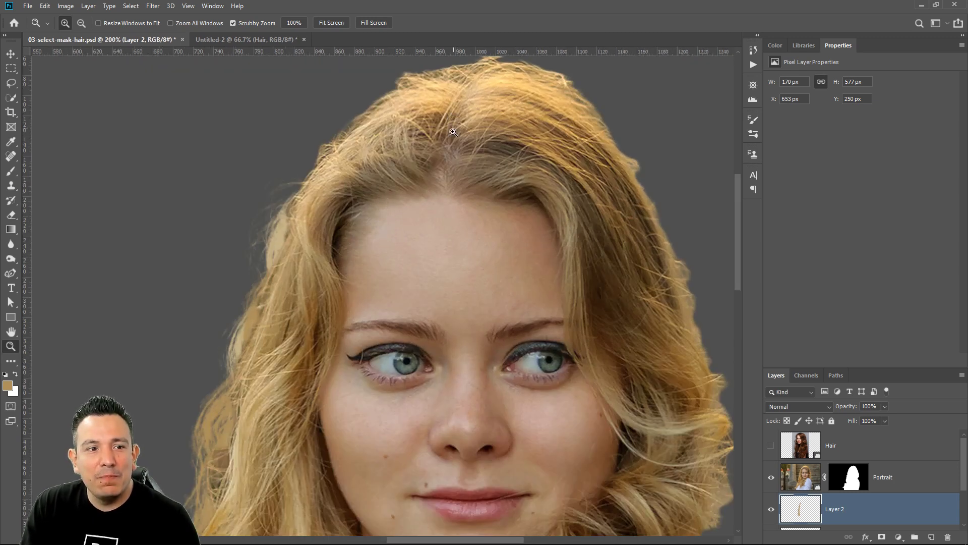
left_click(11, 171)
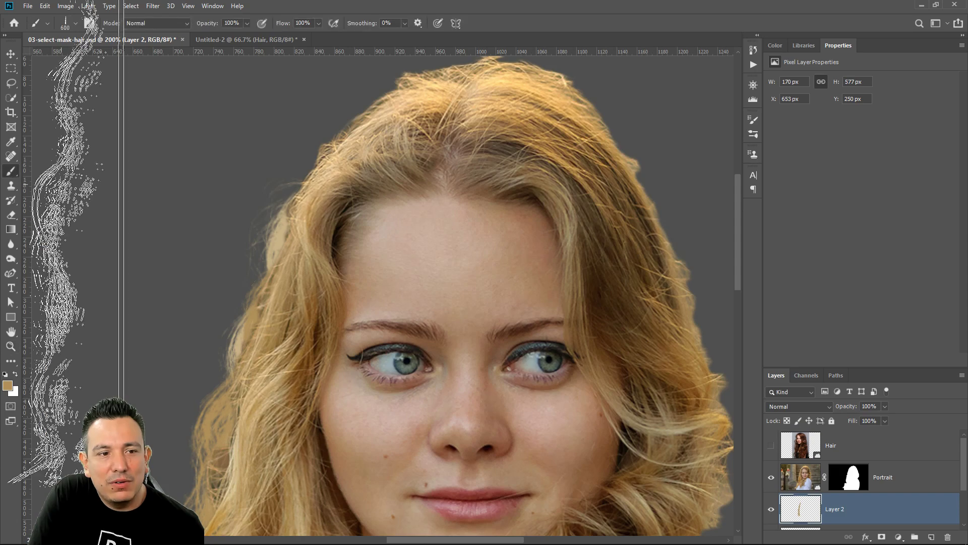
left_click(76, 23)
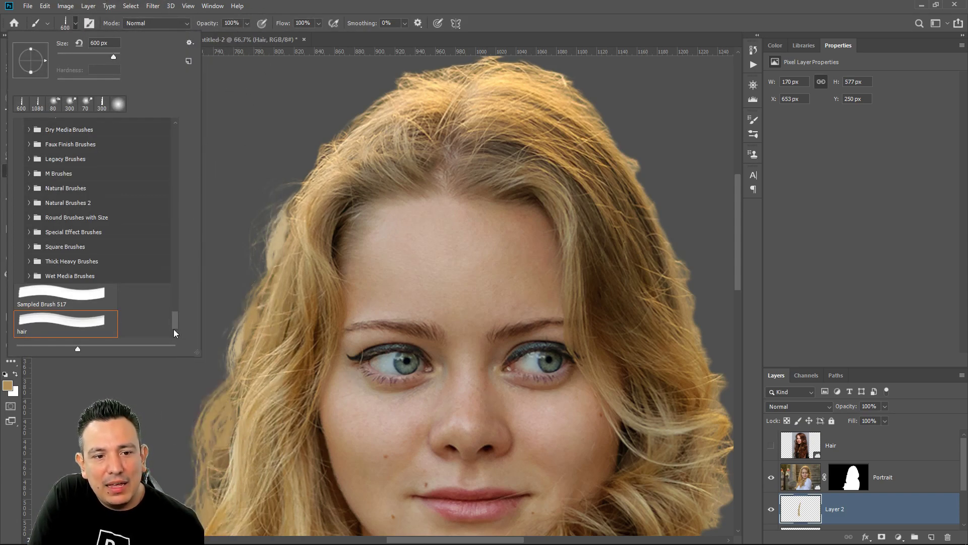
mouse_move(175, 323)
left_mouse_down()
mouse_move(164, 266)
mouse_move(176, 122)
left_mouse_up()
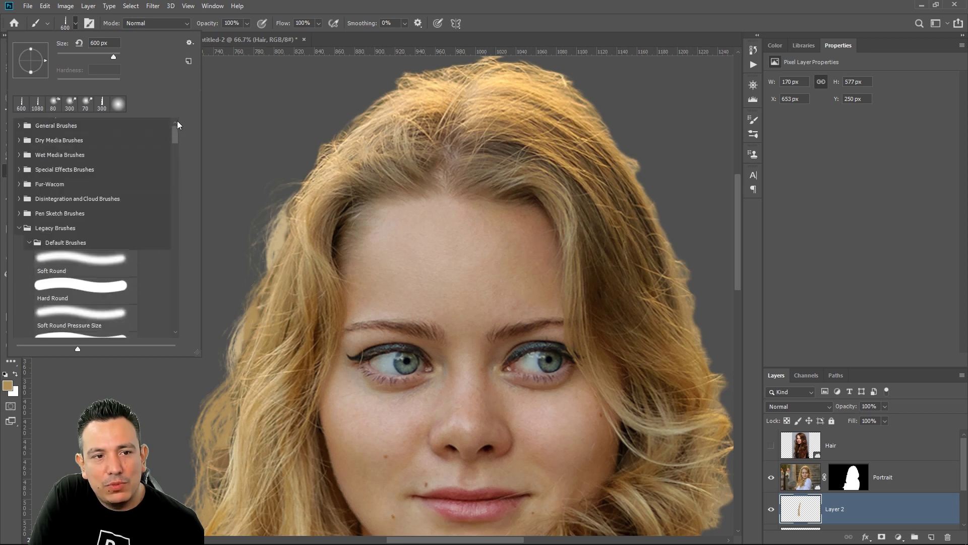
left_click(74, 266)
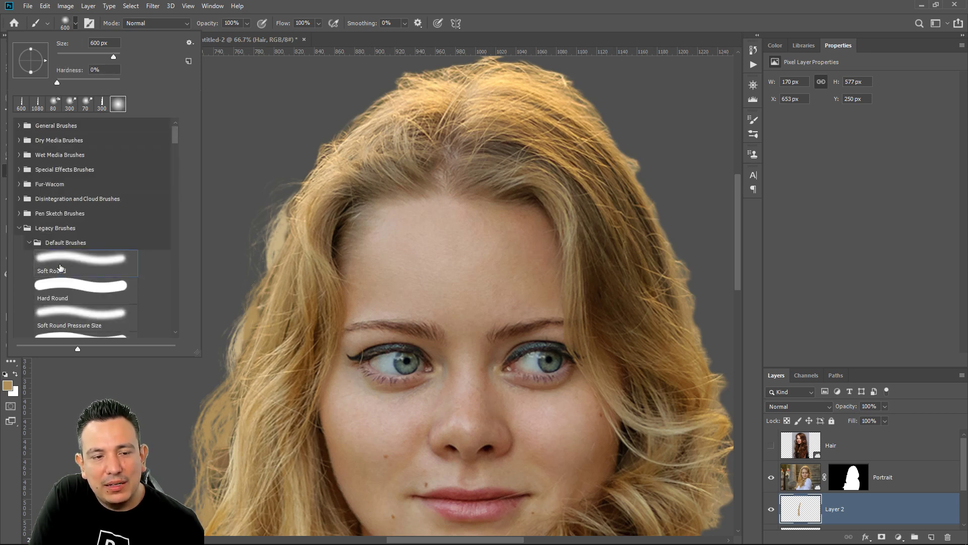
left_click_drag(105, 80, 108, 80)
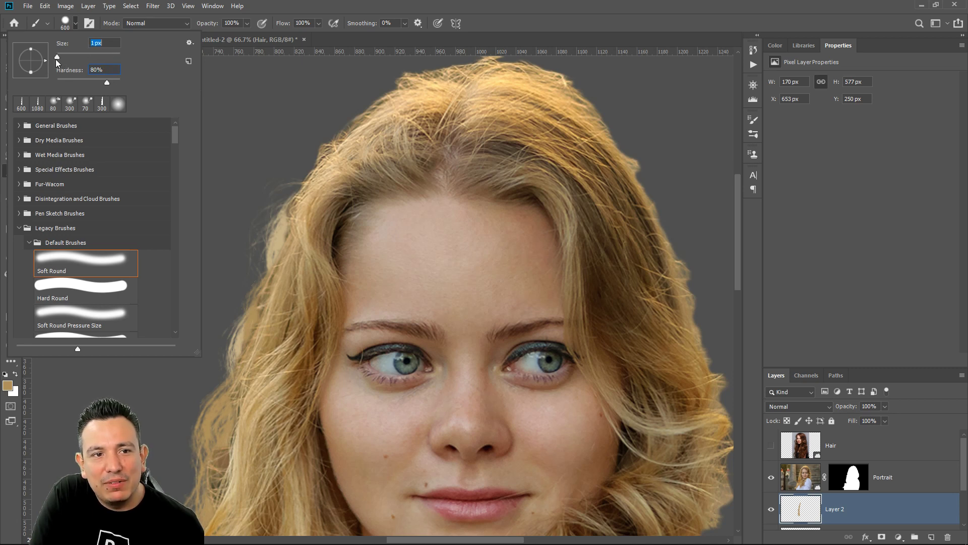
left_click_drag(58, 59, 57, 59)
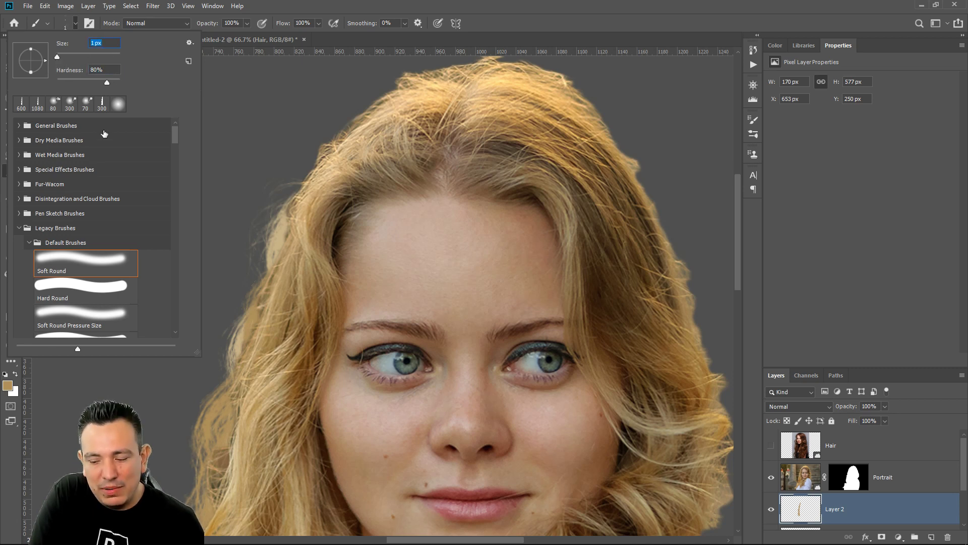
left_click(355, 2)
key("bracketright")
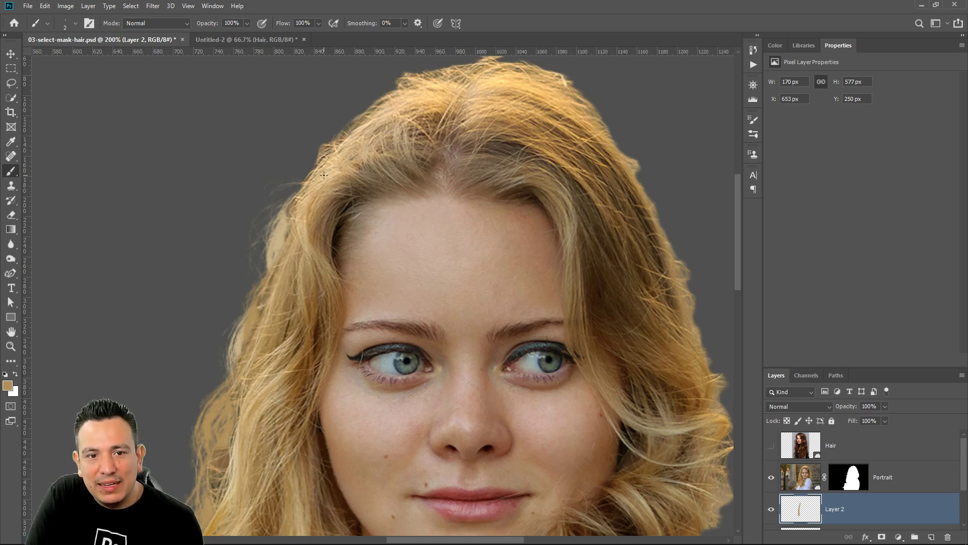
right_click(324, 175)
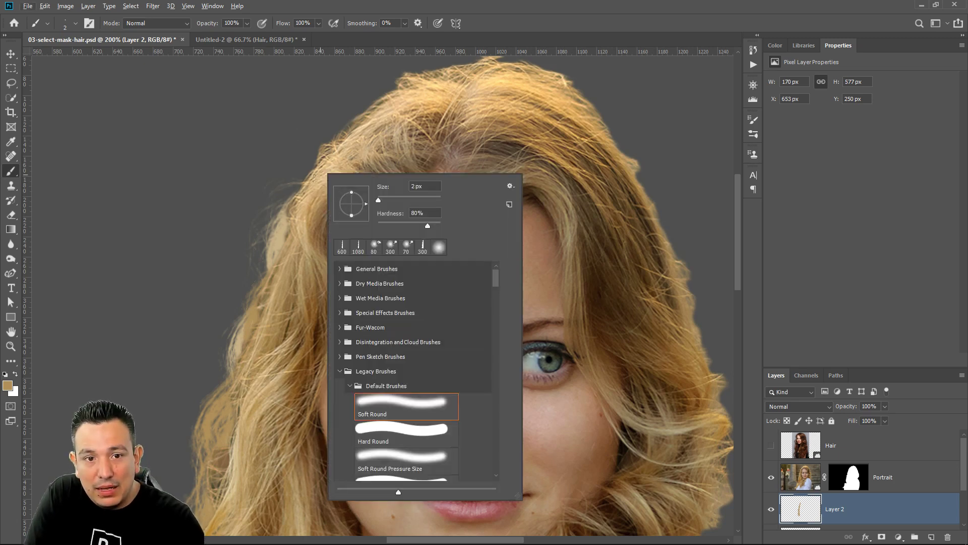
left_click(376, 160)
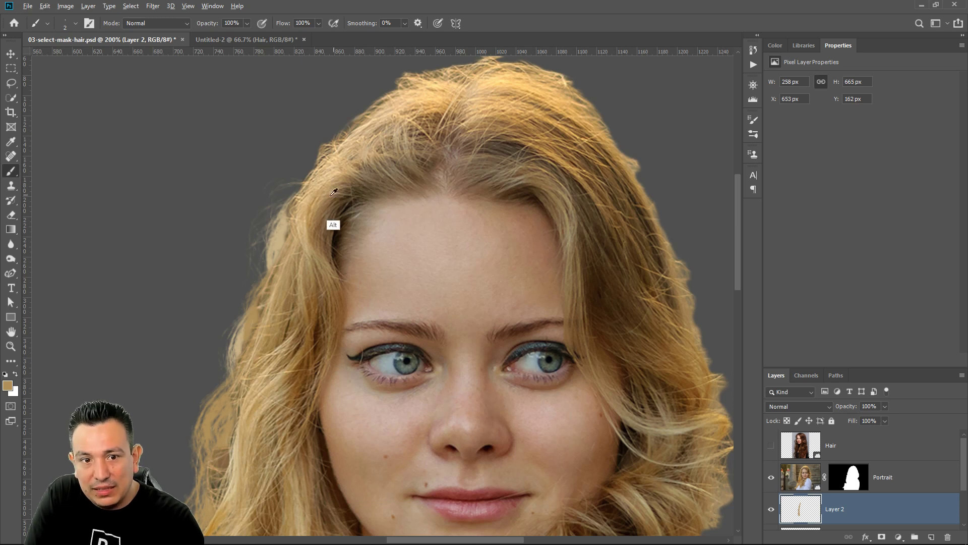
Sample a light blonde from the upper left of the hair and add a new layer above the Portrait layer
left_click(313, 191, "alt")
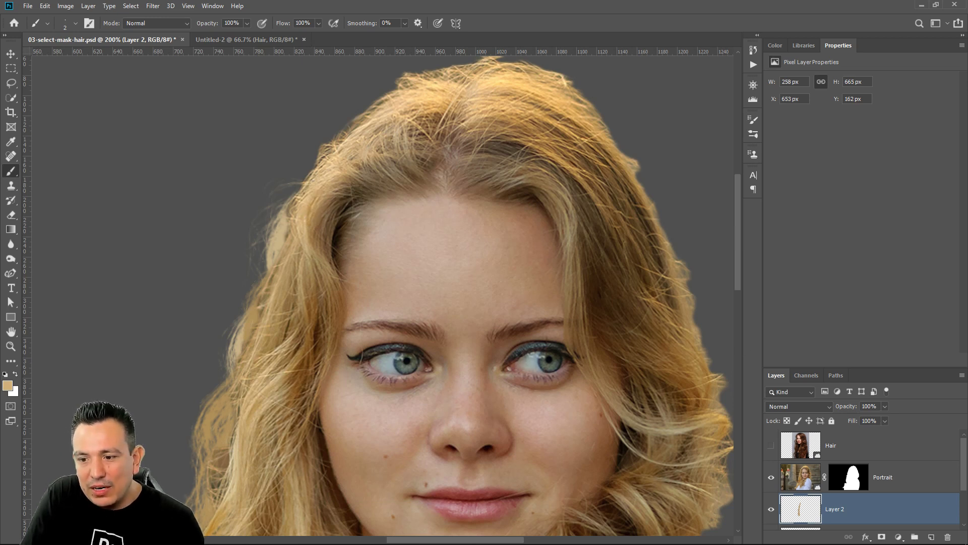
left_click(922, 487)
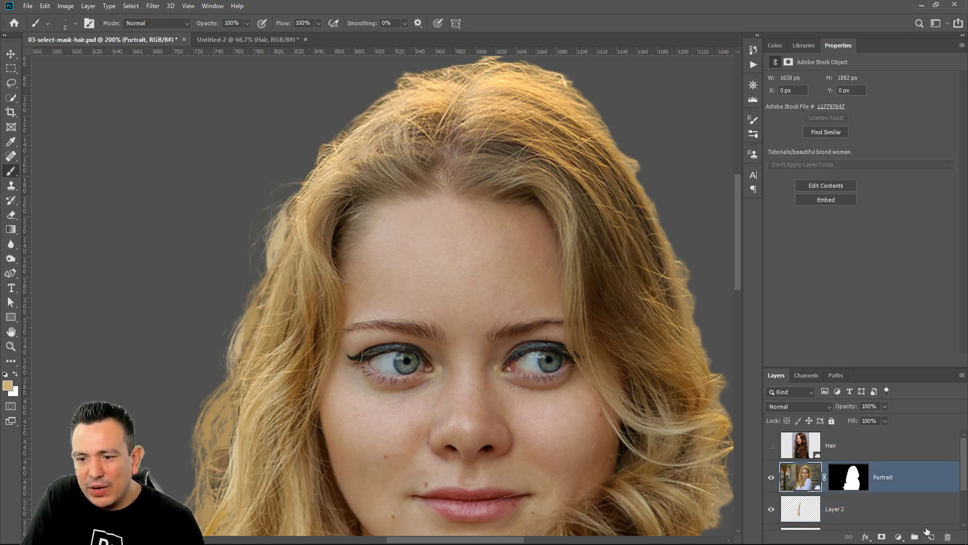
left_click(932, 536)
Try a curved 2 px strand off the upper left edge of the hair and undo it
left_click_drag(305, 178, 241, 276)
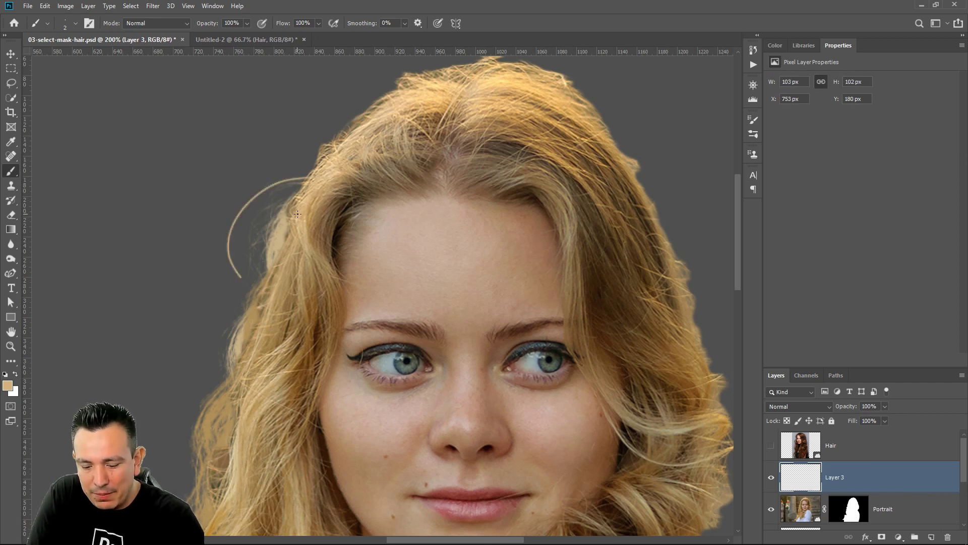
key("ctrl+z")
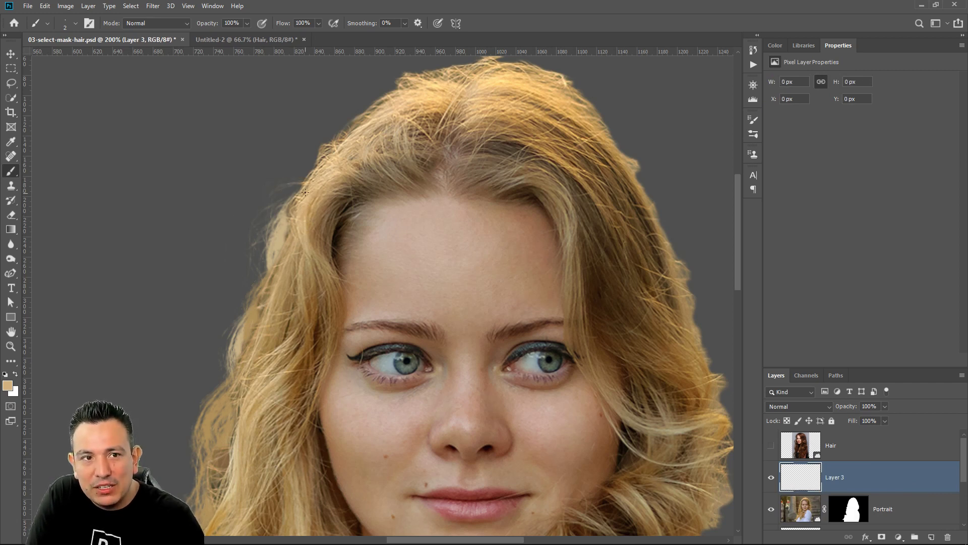
Reduce the brush size to 1 px and turn on Shape Dynamics with the size controlled by Pen Pressure
left_click(75, 23)
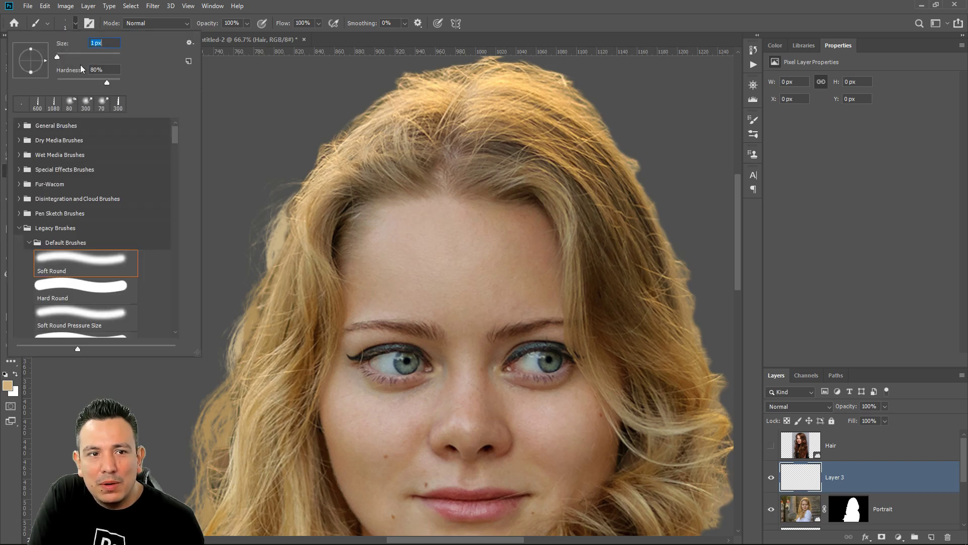
left_click(89, 23)
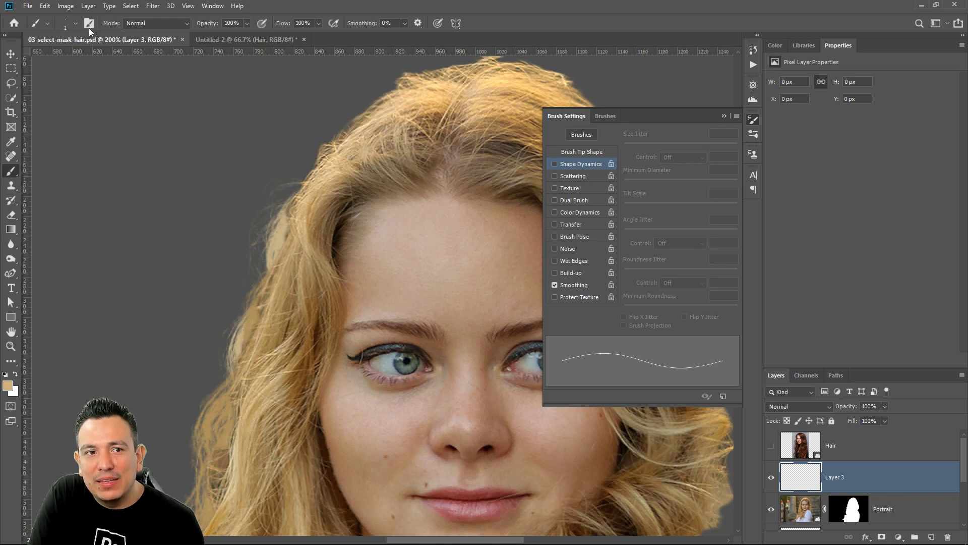
left_click(588, 163)
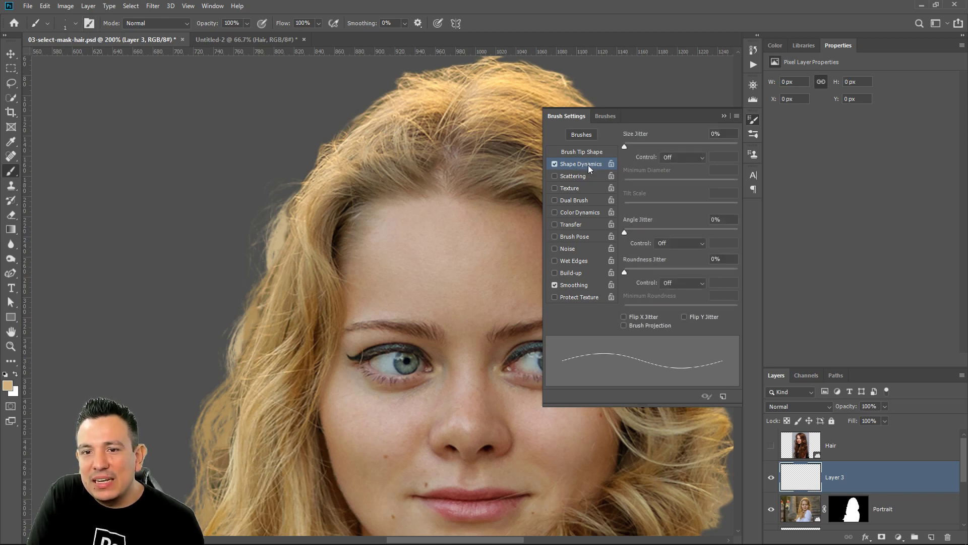
left_click(691, 160)
left_click(694, 193)
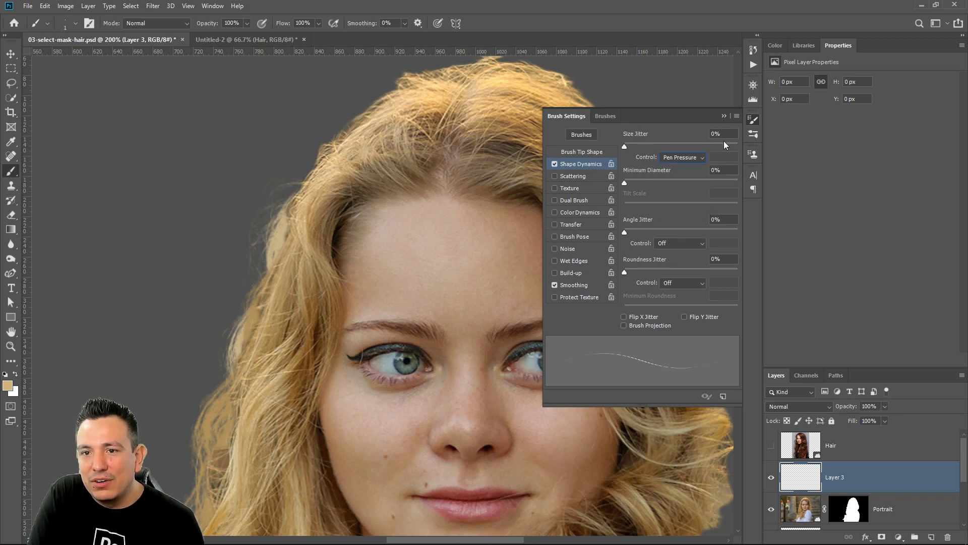
left_click(724, 117)
Paint fine curved flyaway strands along the left and upper left edges of the woman's hair on Layer 3
left_click_drag(268, 189, 352, 236)
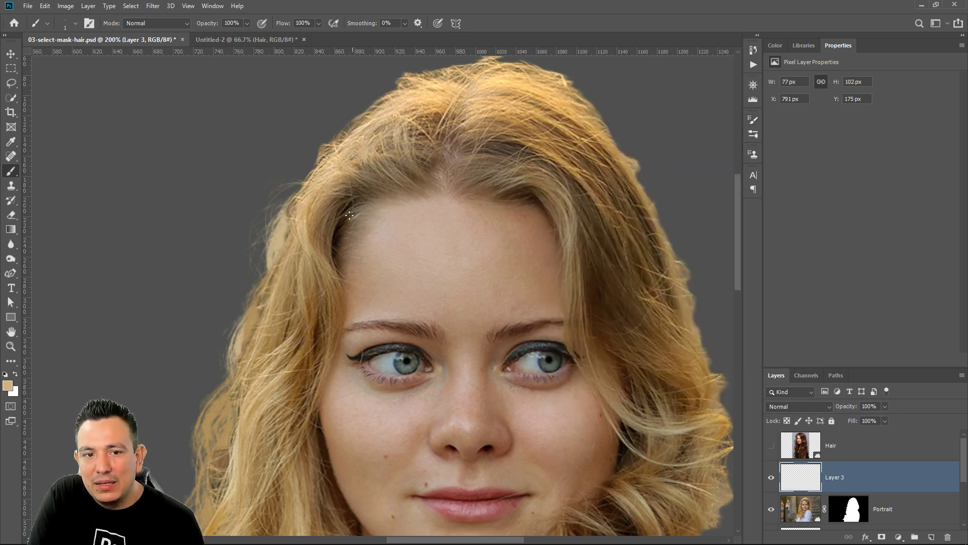
left_click_drag(325, 165, 349, 332)
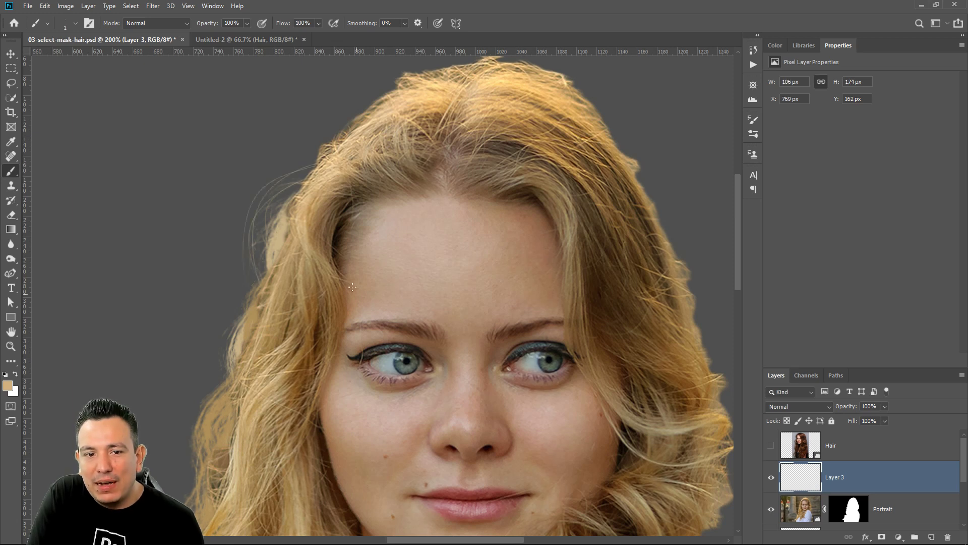
left_click_drag(269, 251, 262, 353)
left_click_drag(262, 277, 253, 373)
mouse_move(322, 155)
left_mouse_down()
mouse_move(259, 252)
mouse_move(272, 222)
left_mouse_up()
left_click_drag(362, 120, 289, 200)
Paint fine curved flyaway strands along the upper right and right edges of the hair on Layer 3, resampling darker browns from the hair
mouse_move(544, 66)
left_mouse_down()
mouse_move(612, 129)
mouse_move(660, 202)
left_mouse_up()
mouse_move(607, 142)
left_mouse_down()
mouse_move(651, 215)
mouse_move(664, 205)
mouse_move(664, 293)
mouse_move(691, 295)
left_mouse_up()
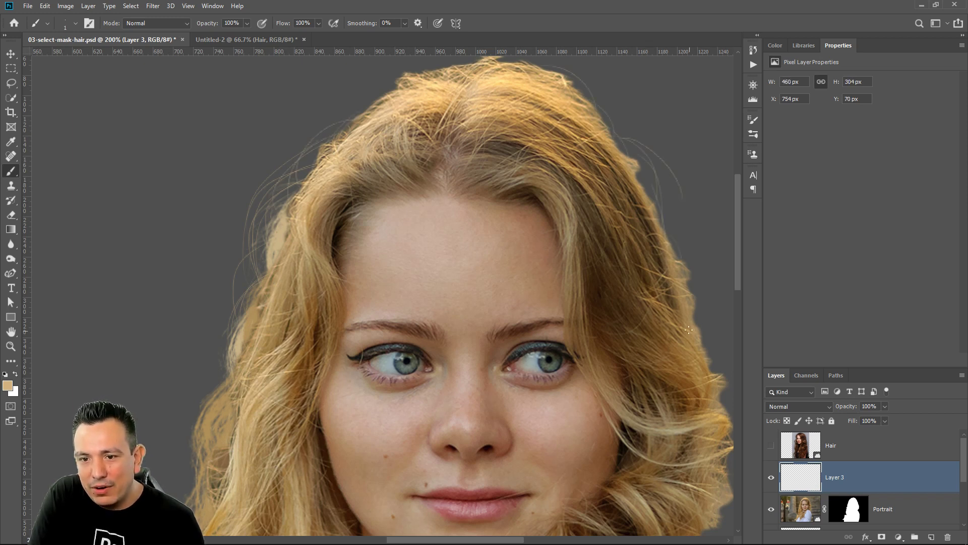
left_click(651, 212, "alt")
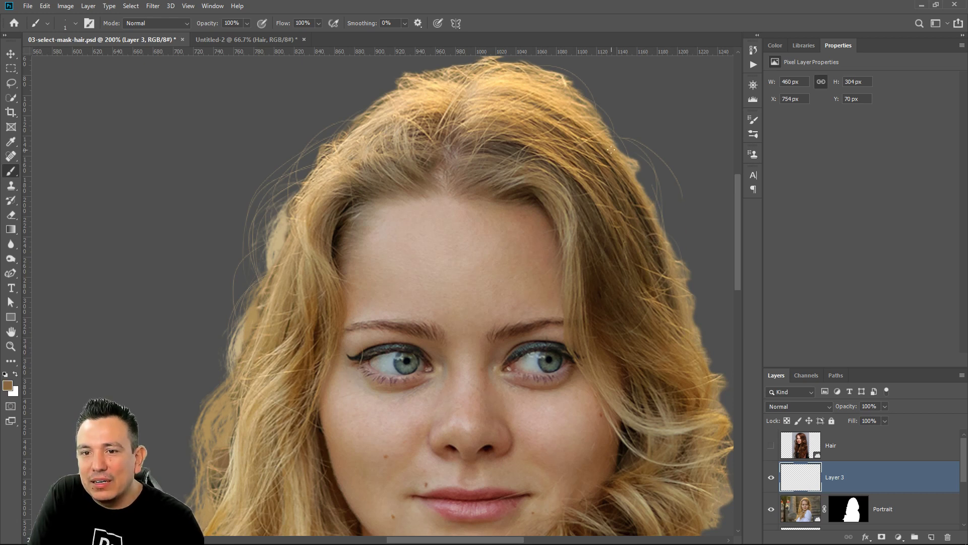
left_click_drag(691, 277, 689, 314)
left_click(675, 332, "alt")
Sample a golden blonde from the curls on the right side and paint thin flyaway strands curving outward from them down to the shoulder
left_click_drag(698, 366, 442, 292)
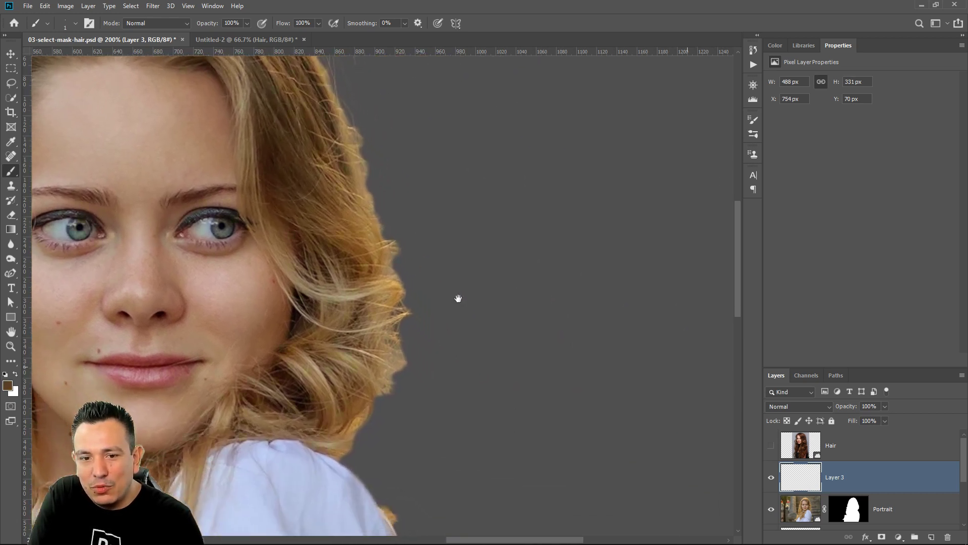
left_click(375, 271, "alt")
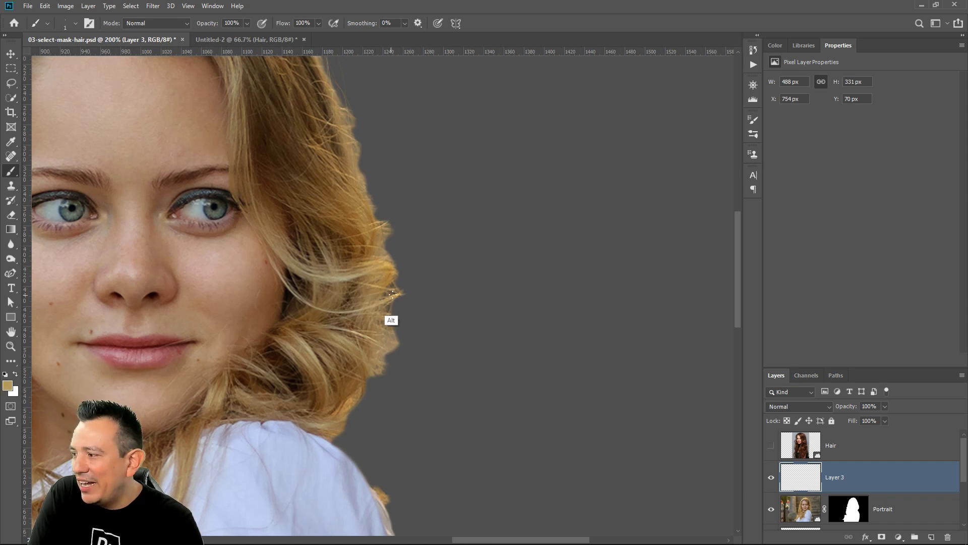
left_click_drag(387, 242, 378, 313)
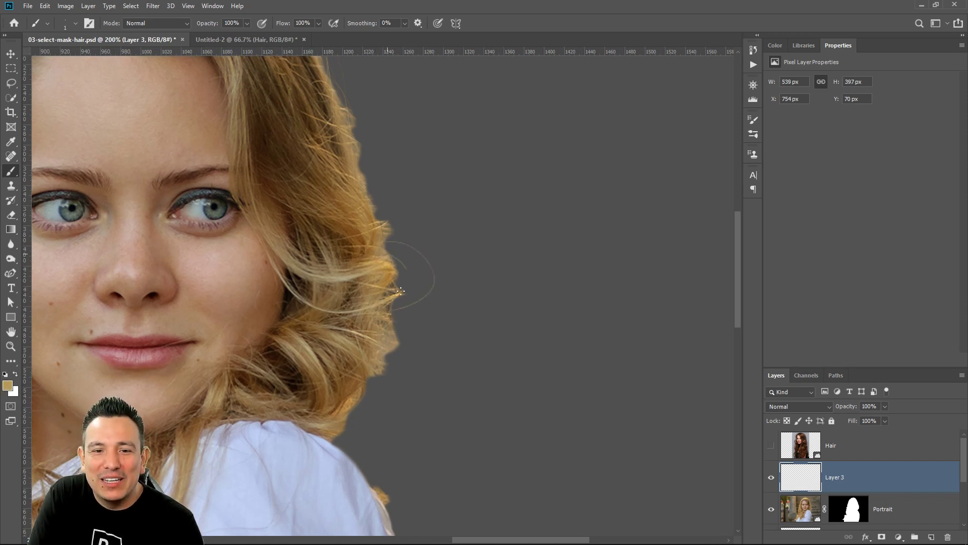
mouse_move(396, 249)
left_mouse_down()
mouse_move(392, 330)
mouse_move(432, 403)
left_mouse_up()
left_click_drag(361, 368, 439, 436)
left_click_drag(335, 396, 412, 455)
View the image at 100%, hide Layer 3 and disable the Portrait layer's mask
double_click(11, 347)
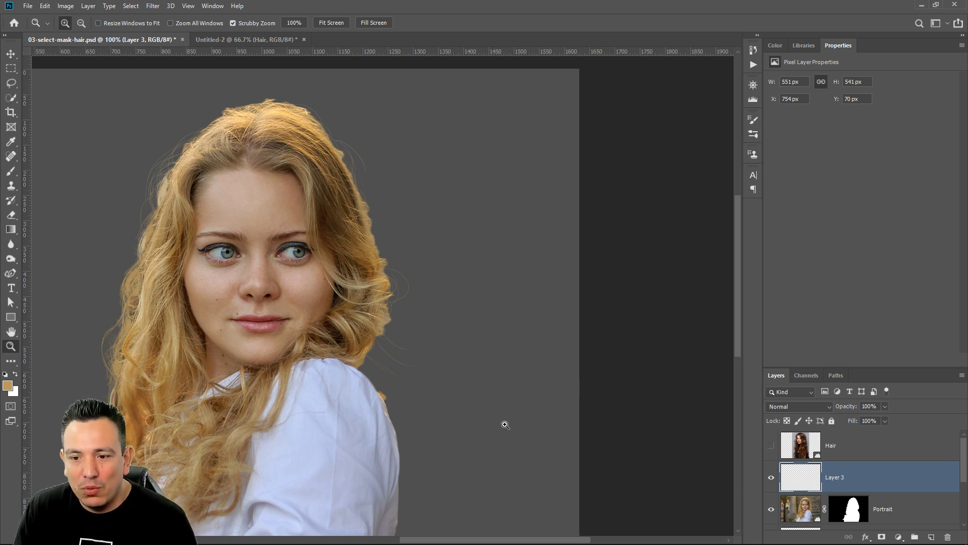
scroll(856, 459, "down", 1)
left_click(771, 444)
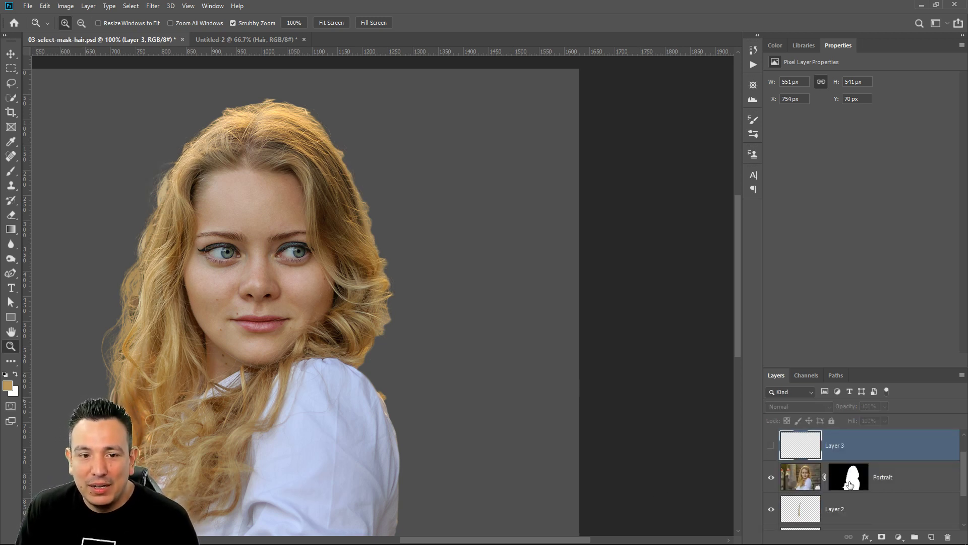
left_click(848, 485)
left_click(855, 486, "shift")
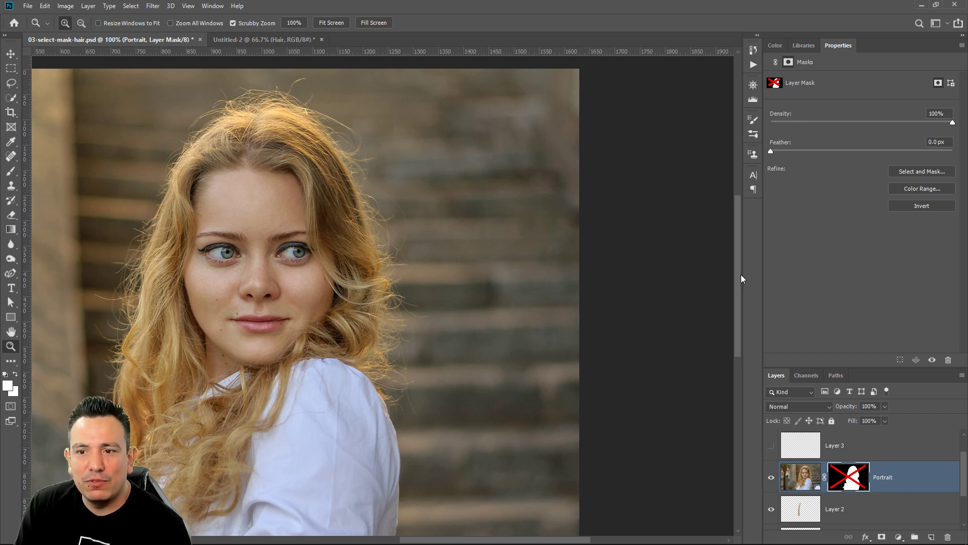
Look over the available brush presets and brush preset options for the Brush tool
left_click(815, 45)
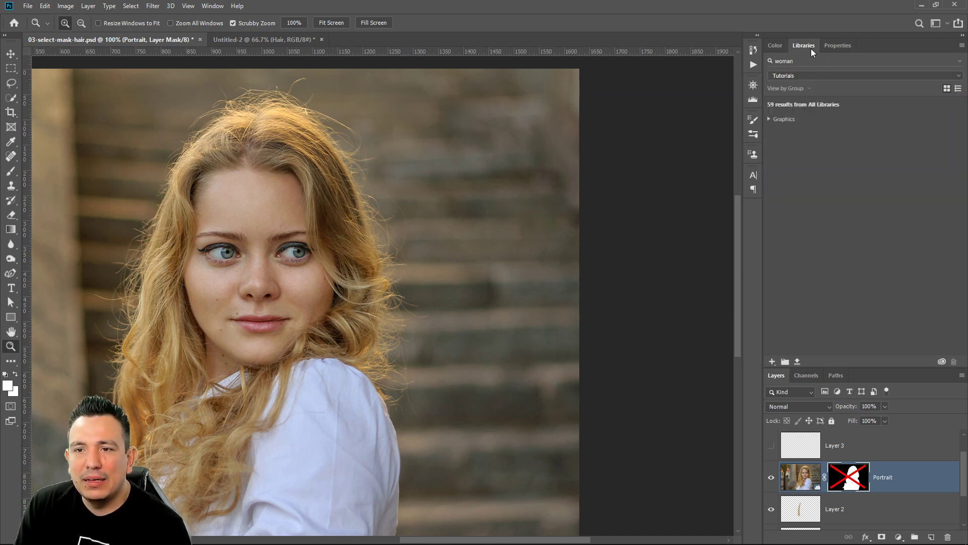
left_click(838, 46)
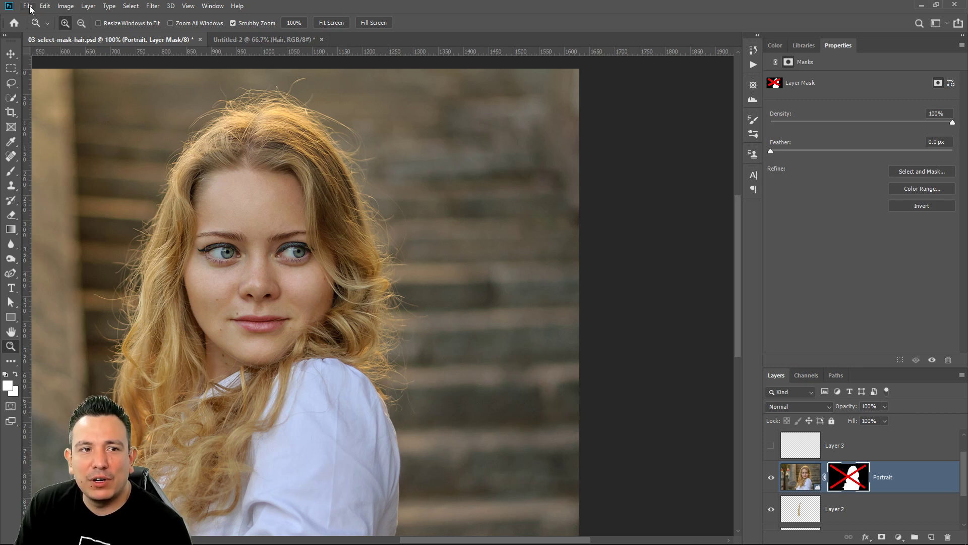
left_click(11, 171)
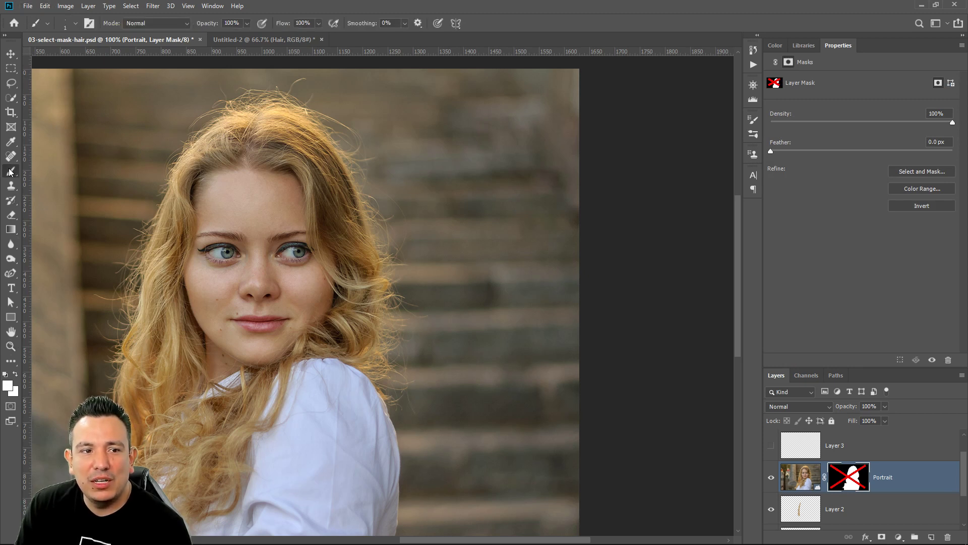
left_click(88, 23)
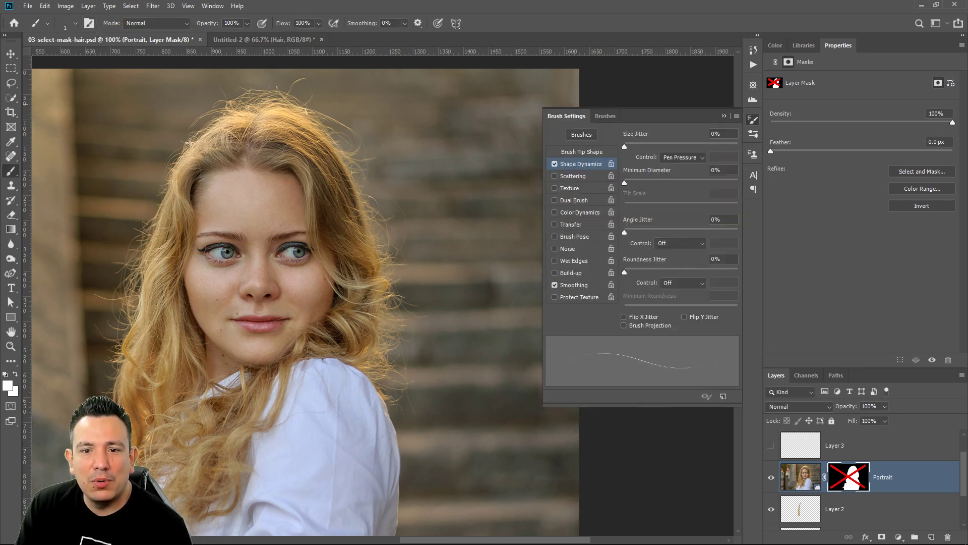
left_click(619, 116)
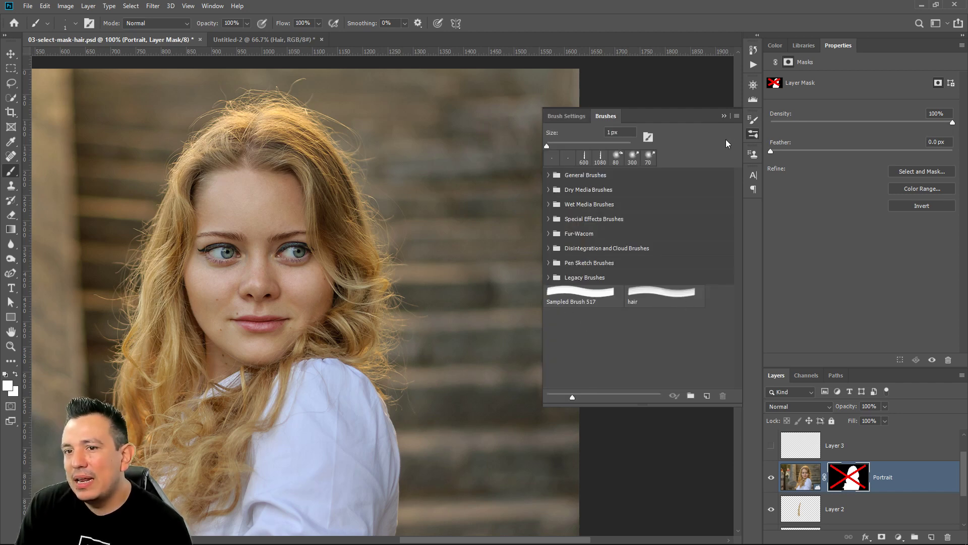
left_click(736, 116)
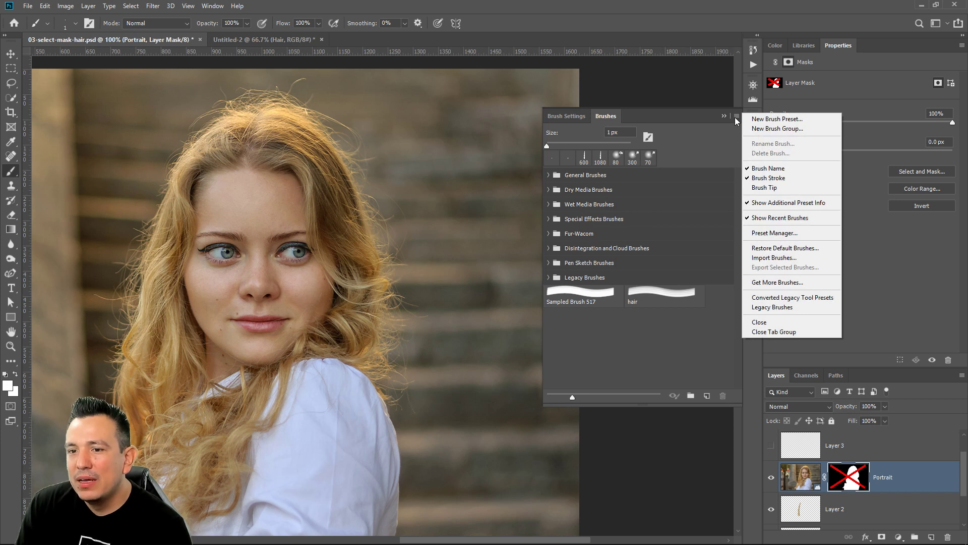
left_click(736, 118)
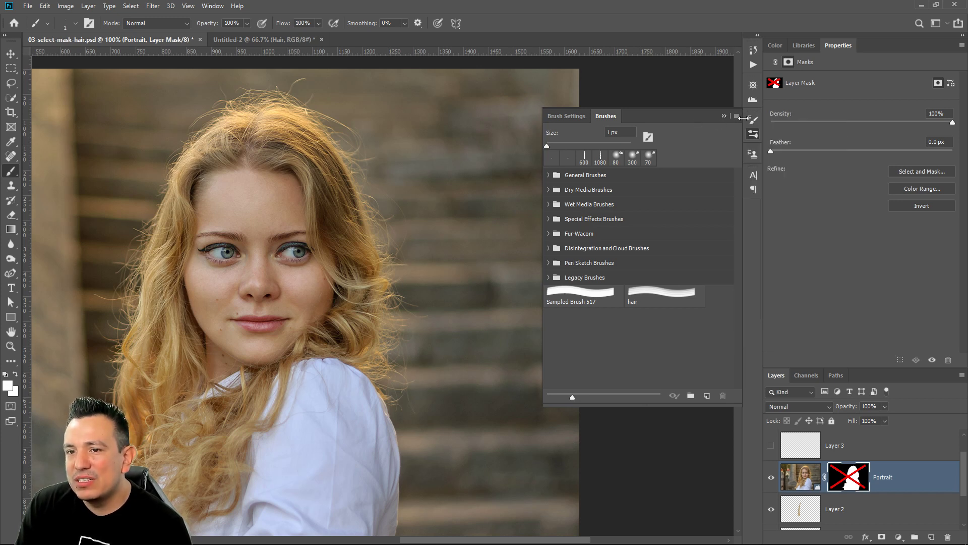
left_click(724, 116)
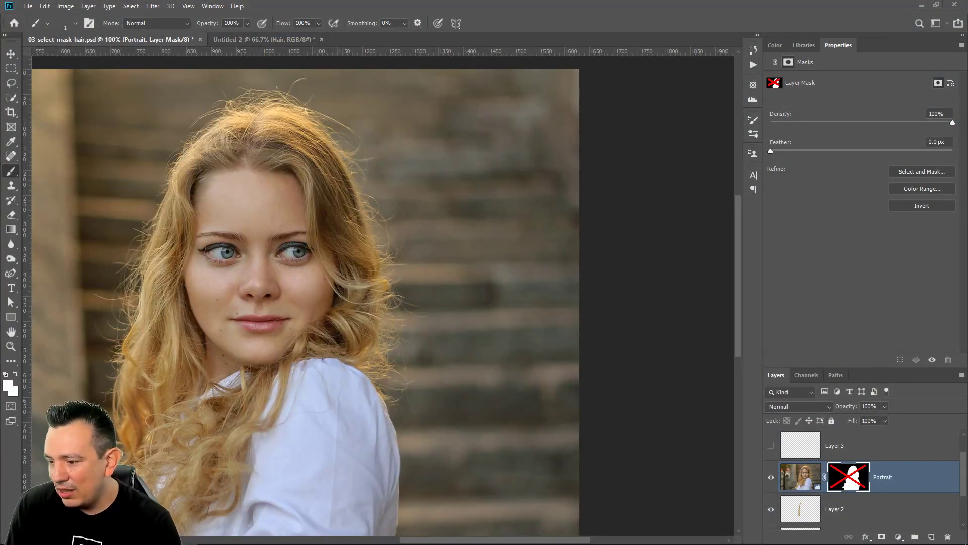
Switch to the browser and look through the posts in the Adobe Photoshop Discord server's current-challenge channel
key("alt+Tab")
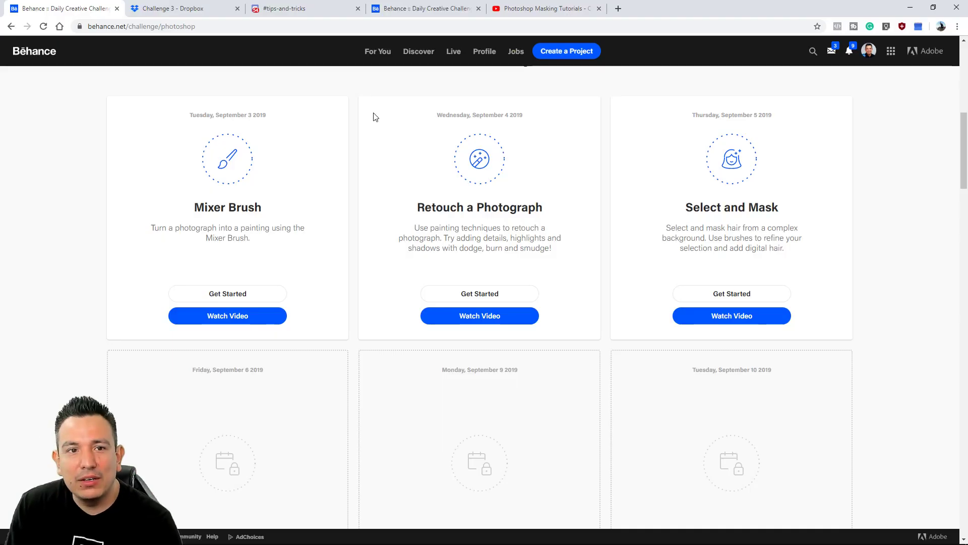
left_click(284, 10)
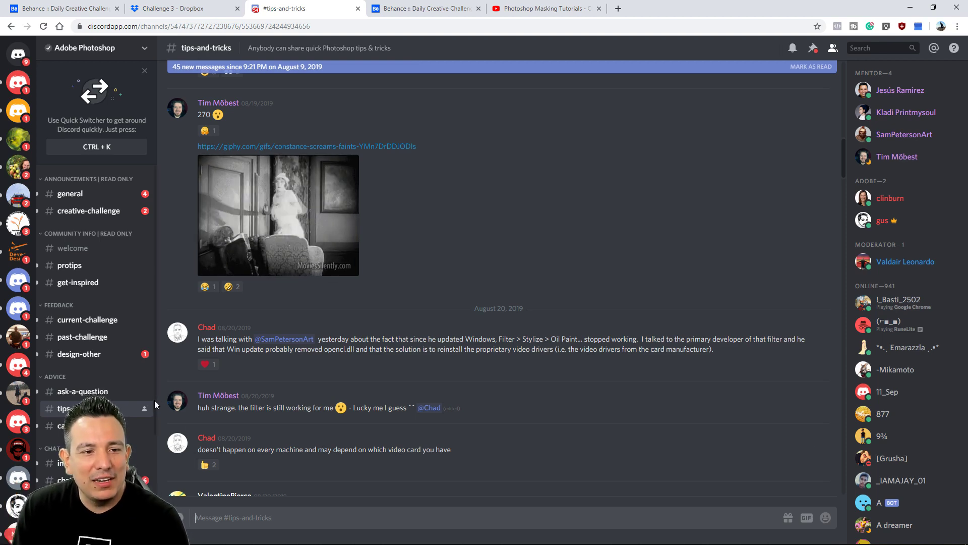
left_click(99, 323)
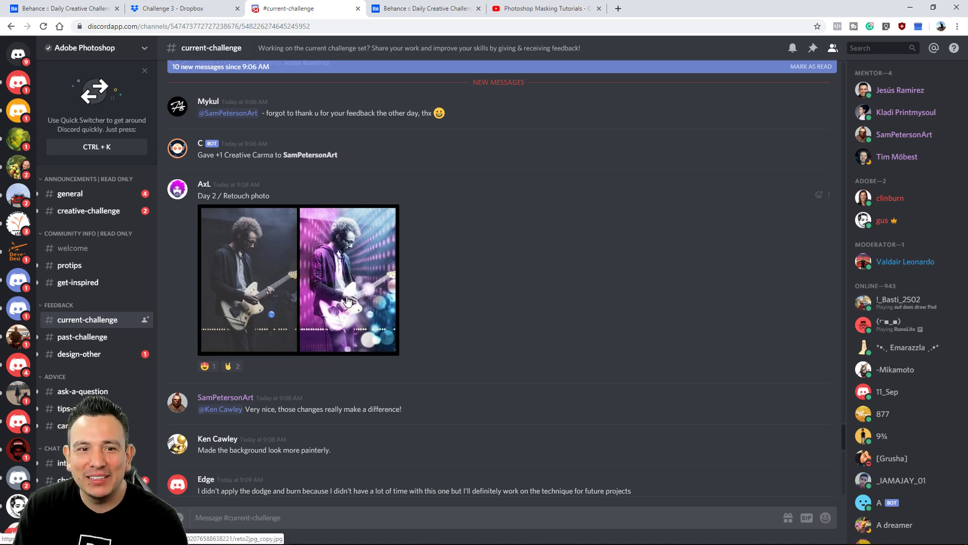
scroll(501, 282, "down", 12)
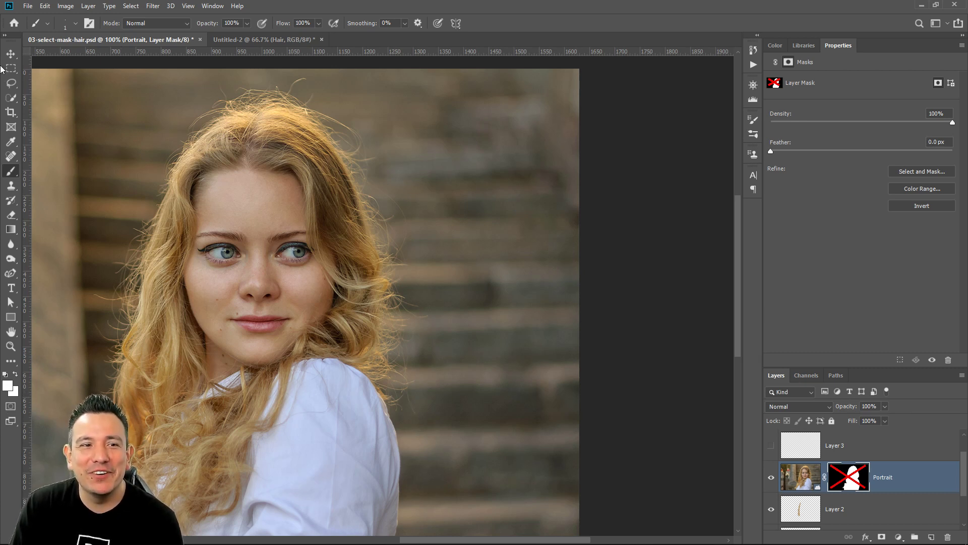
double_click(11, 331)
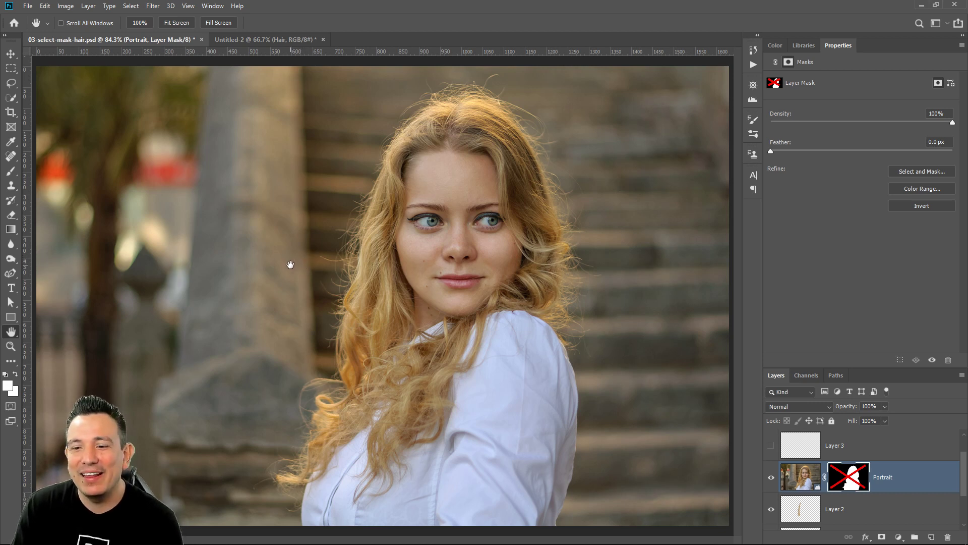
scroll(878, 481, "down", 1)
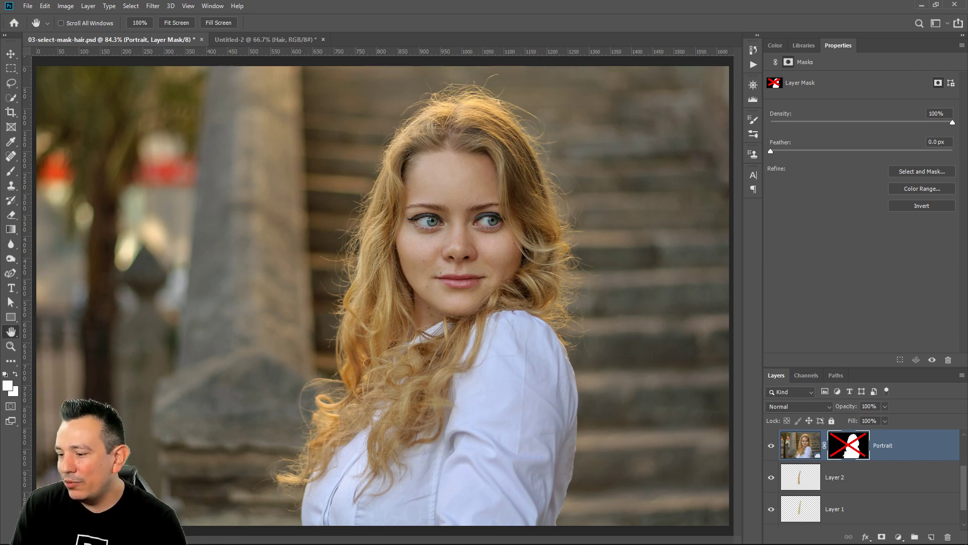
Switch to the browser and look through the Photoshop Masking Tutorials playlist on YouTube
key("alt+Tab")
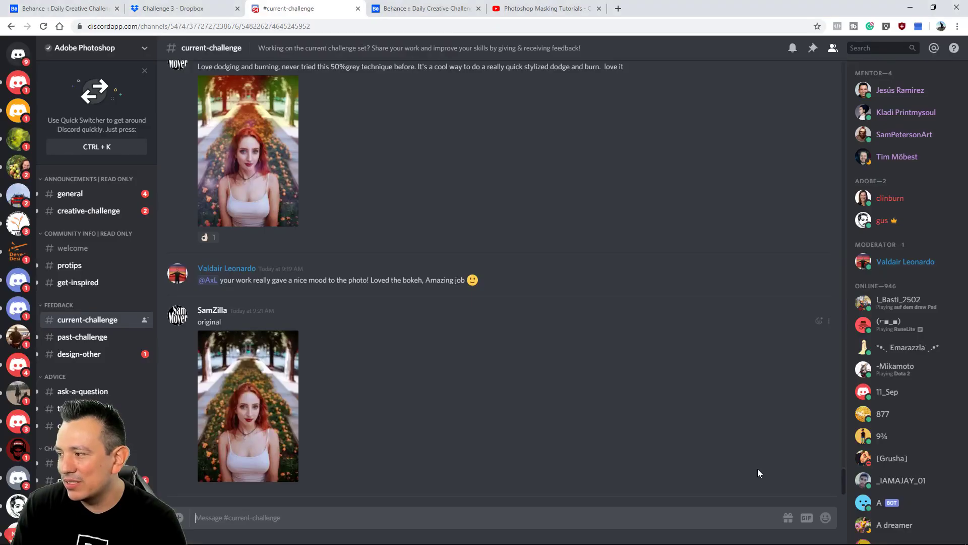
left_click(529, 9)
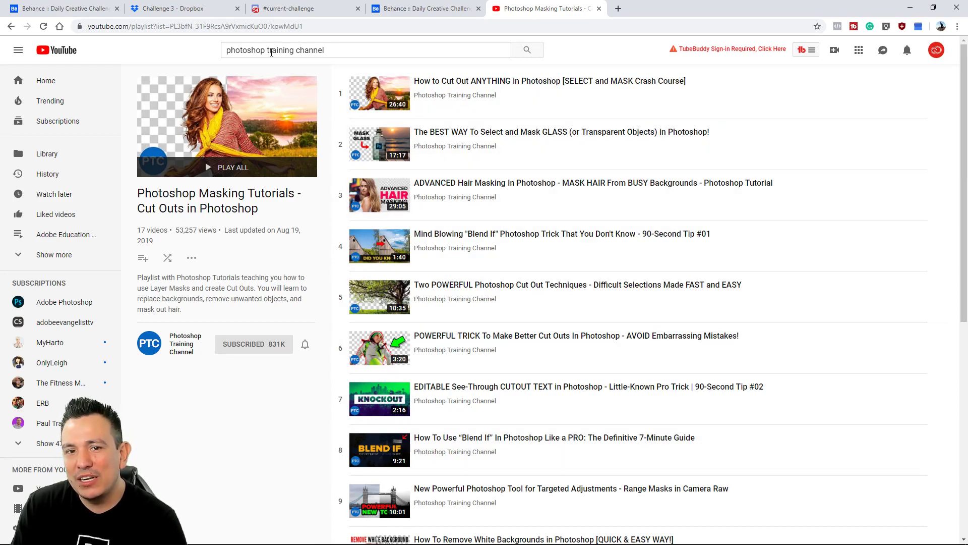
scroll(571, 164, "down", 8)
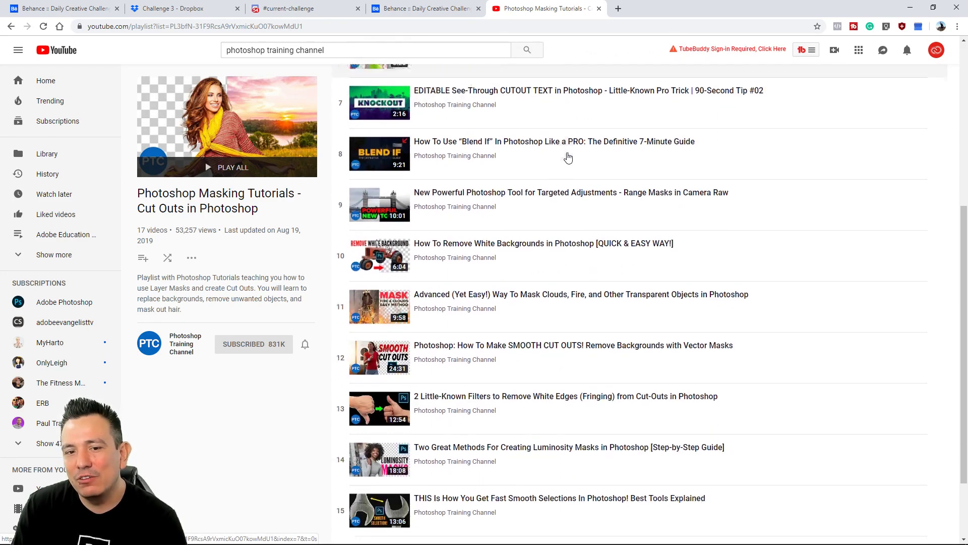
scroll(572, 164, "up", 8)
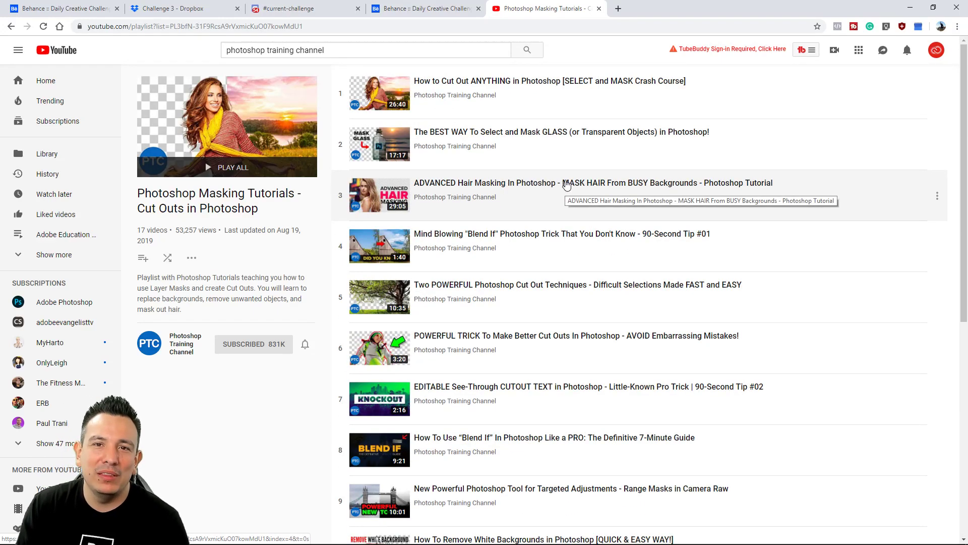
Cut the YouTube playlist's full web address from the browser to the clipboard
left_click(279, 26)
right_click(278, 24)
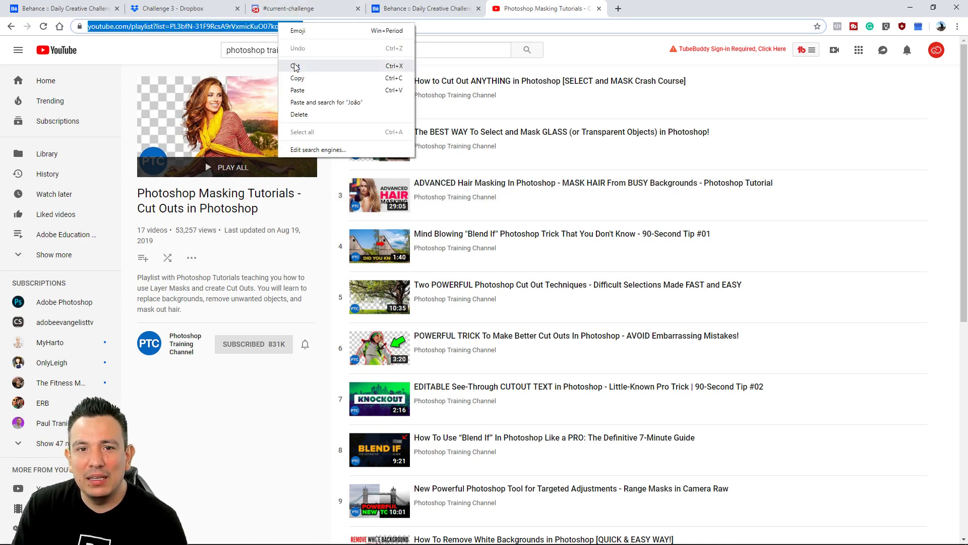
left_click(296, 67)
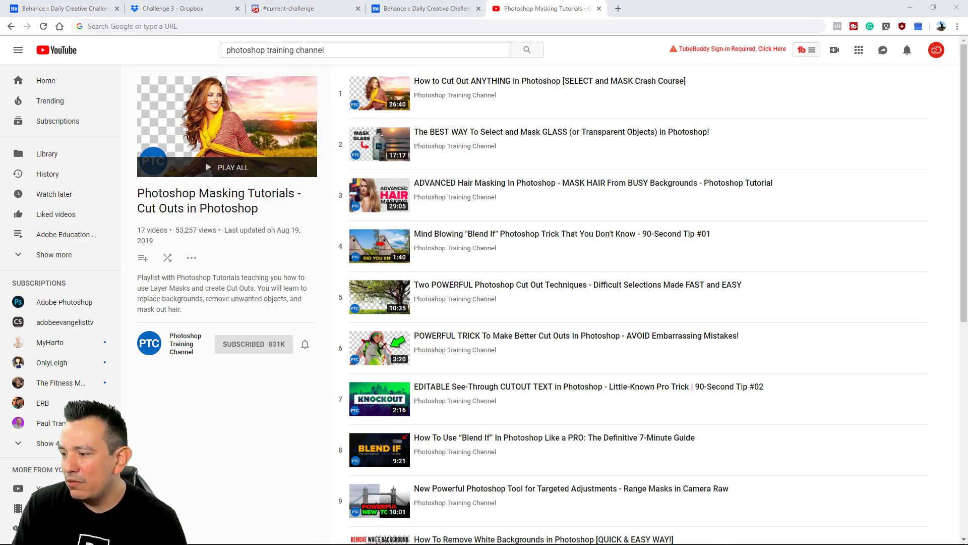